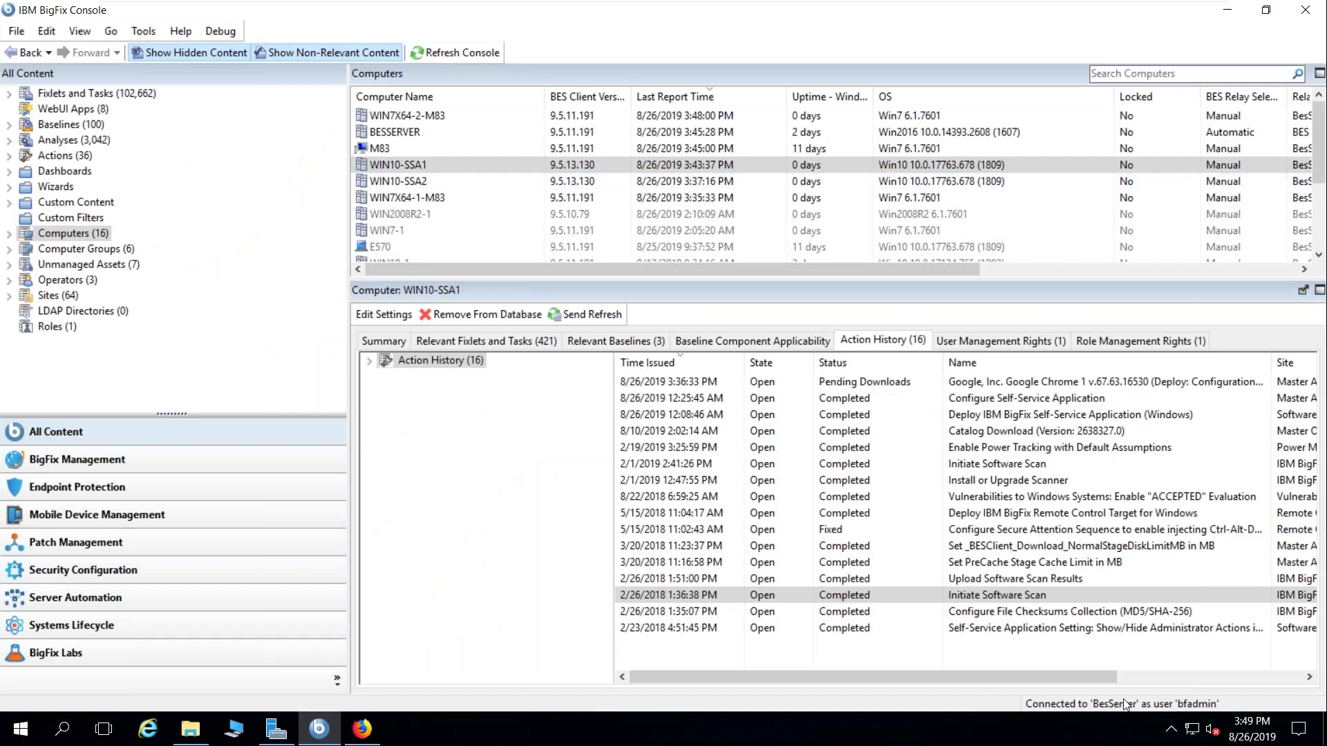
left_click(1172, 738)
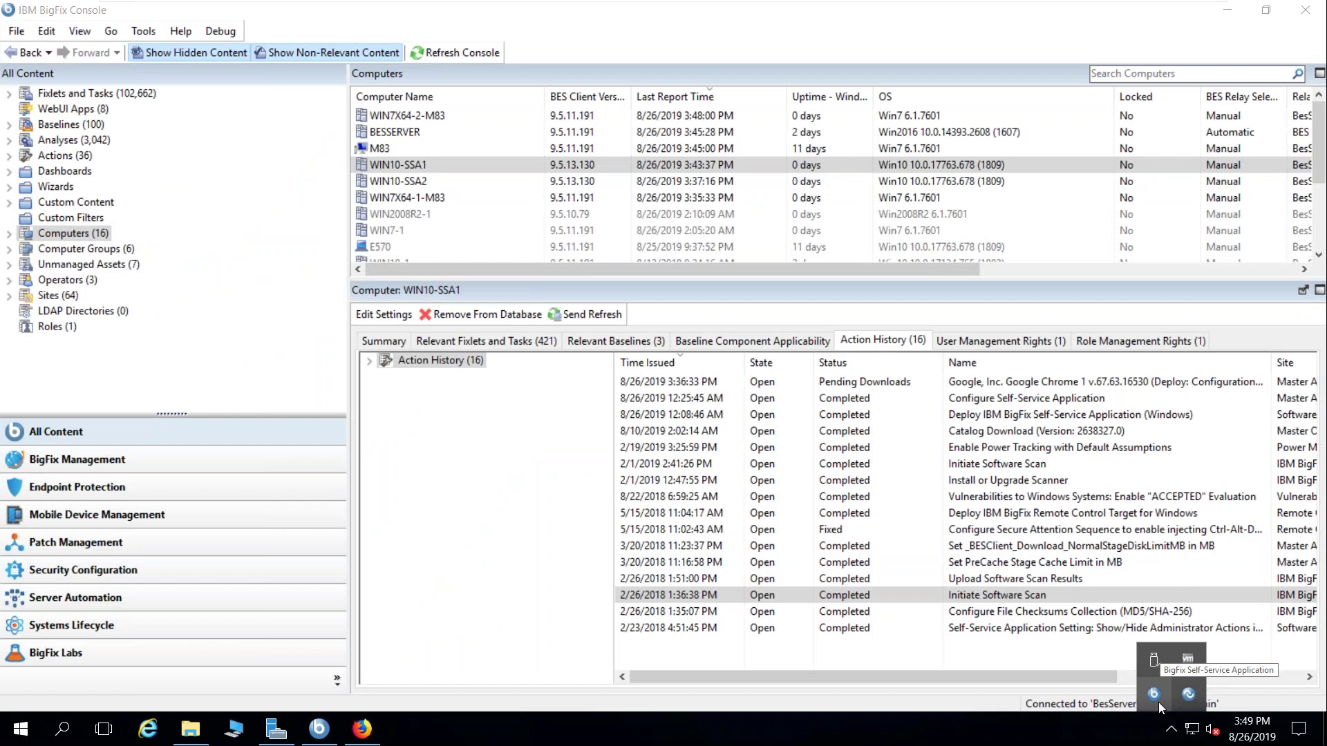
left_click(1156, 697)
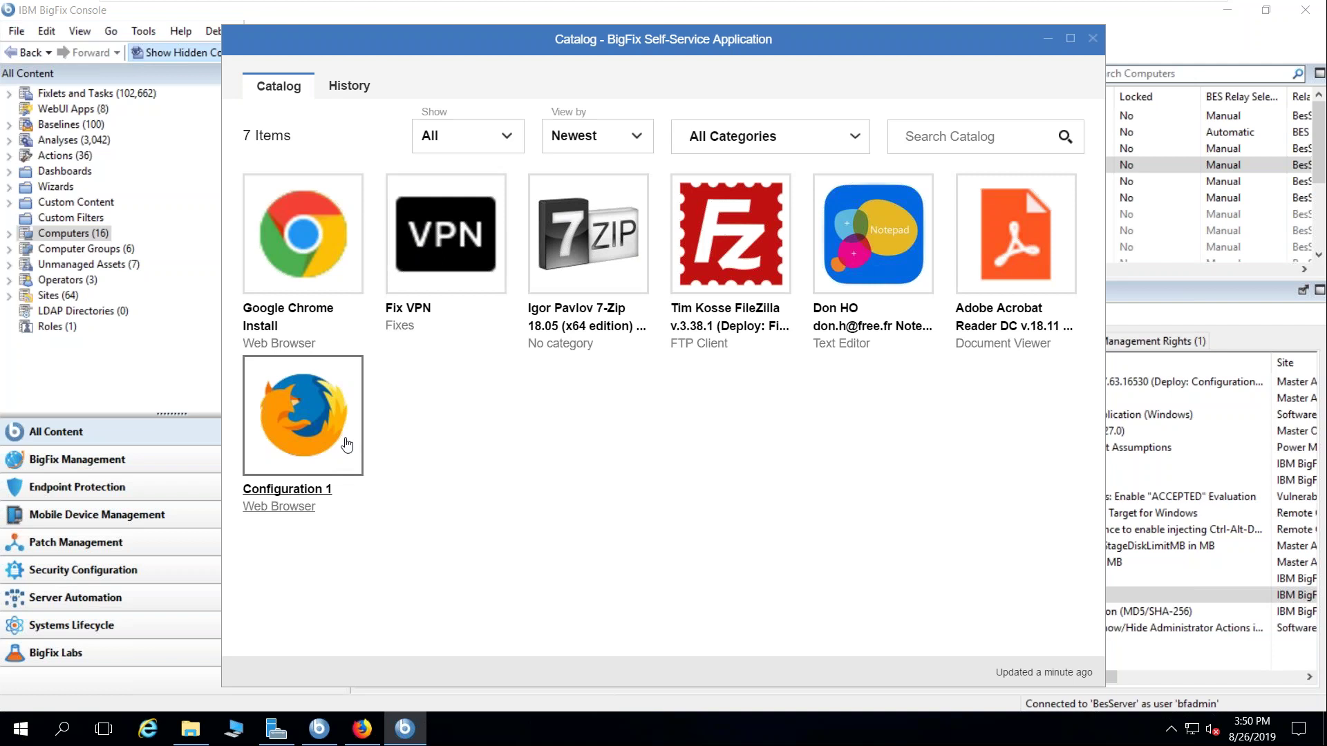
left_click(349, 85)
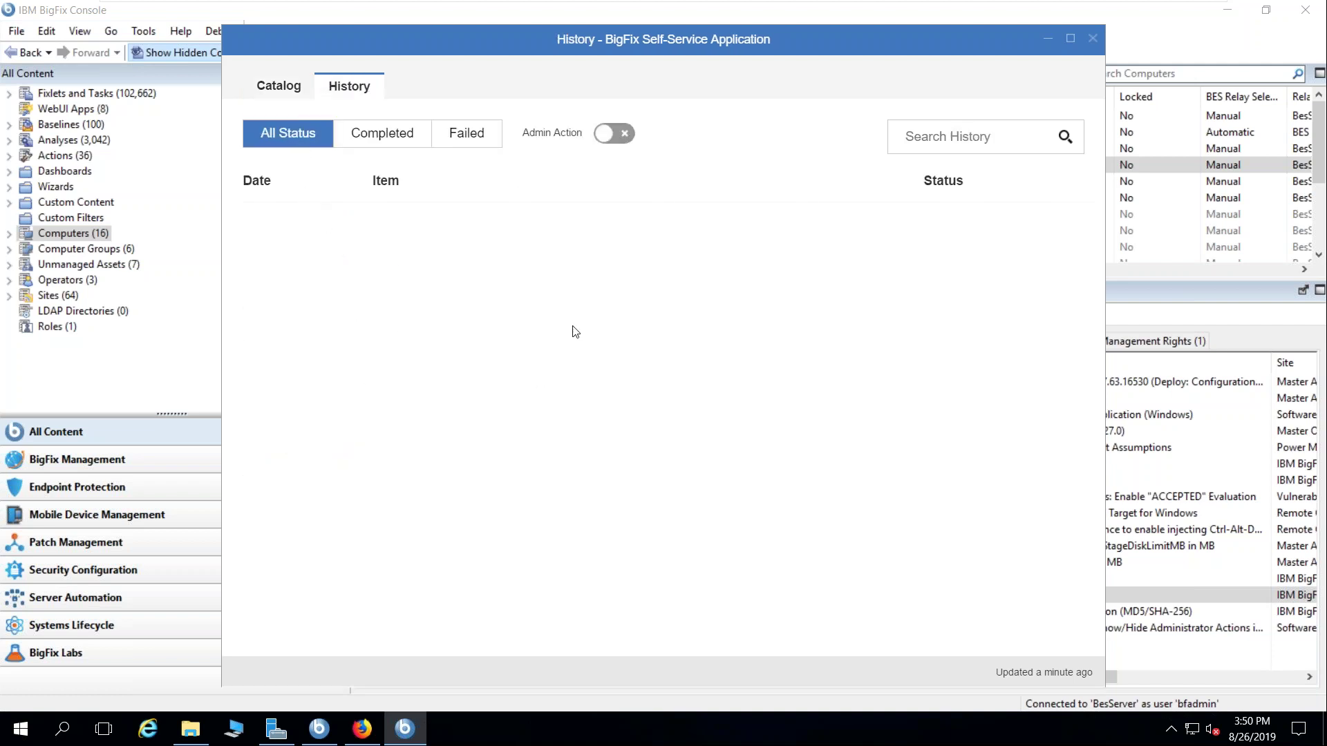
left_click(616, 133)
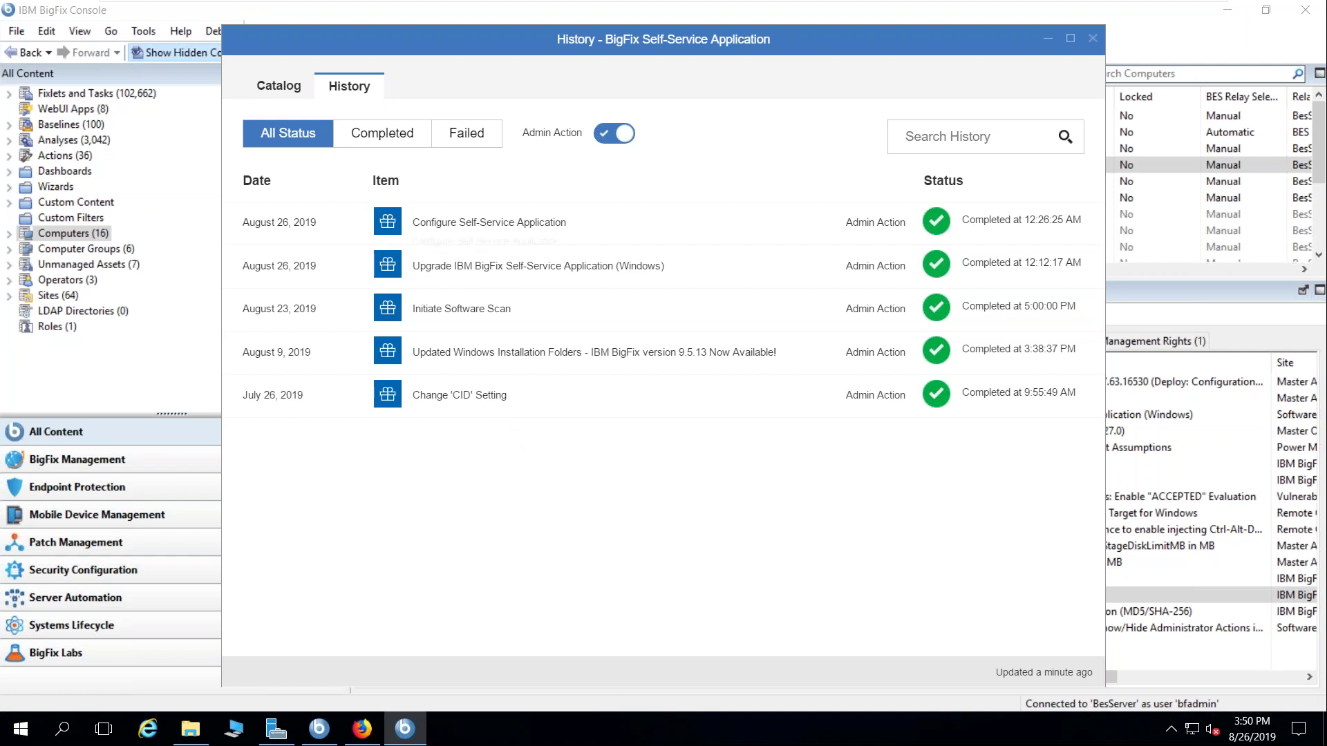
left_click(279, 88)
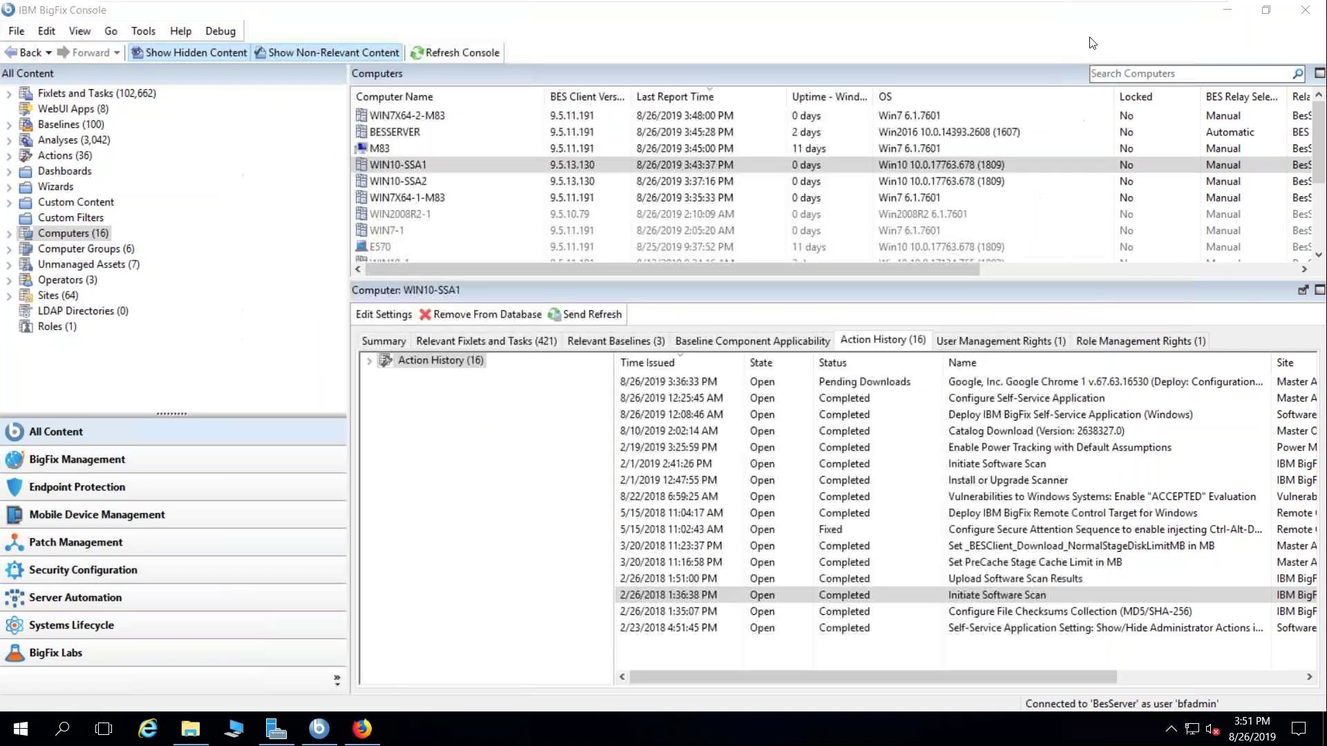
Step: Close the Self-Service Application and list the Self Service Application tasks under Systems Lifecycle > Software Distribution
left_click(1091, 39)
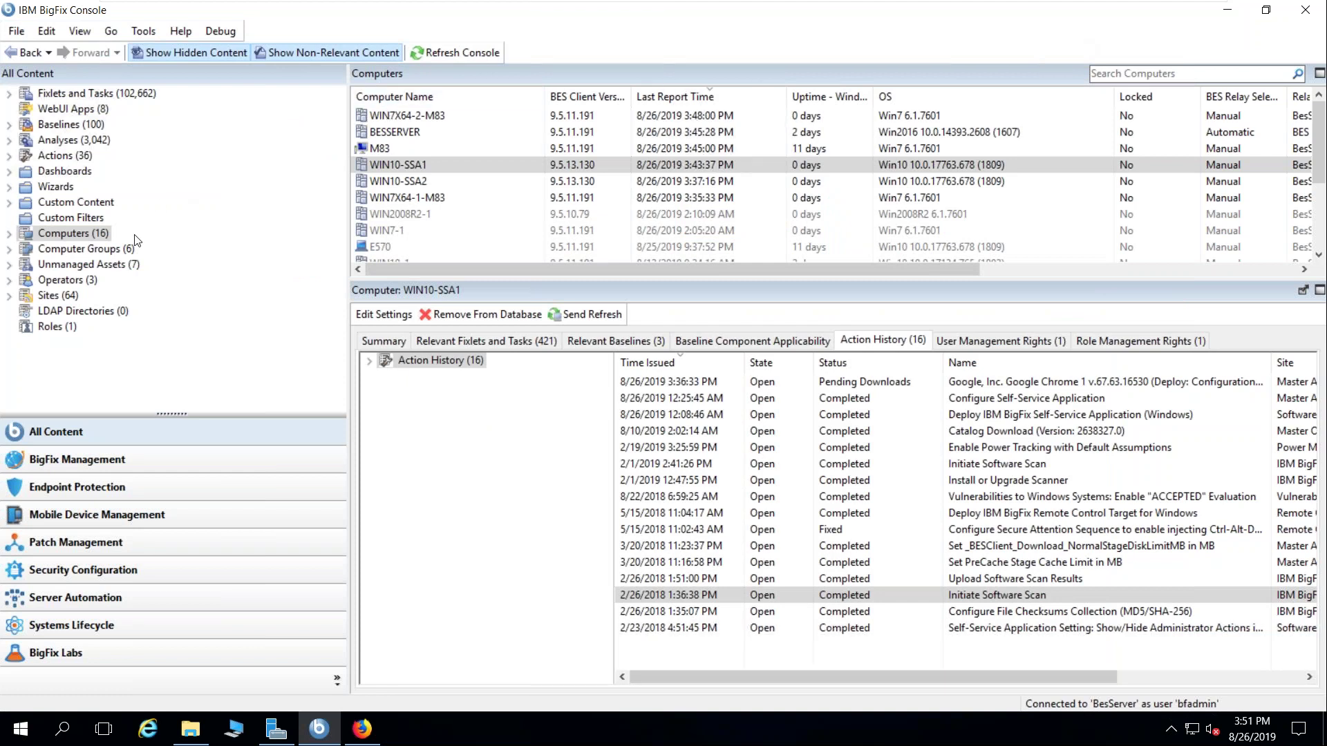
left_click(72, 625)
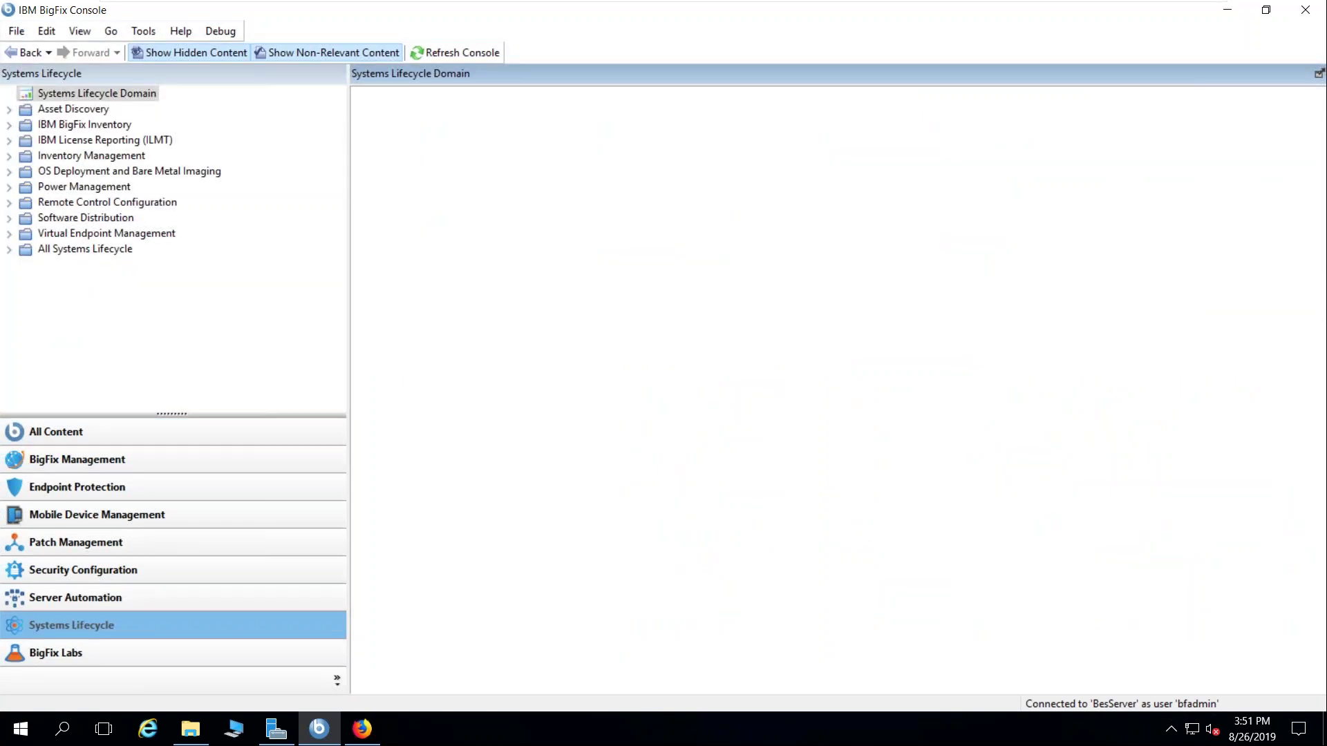
left_click(10, 219)
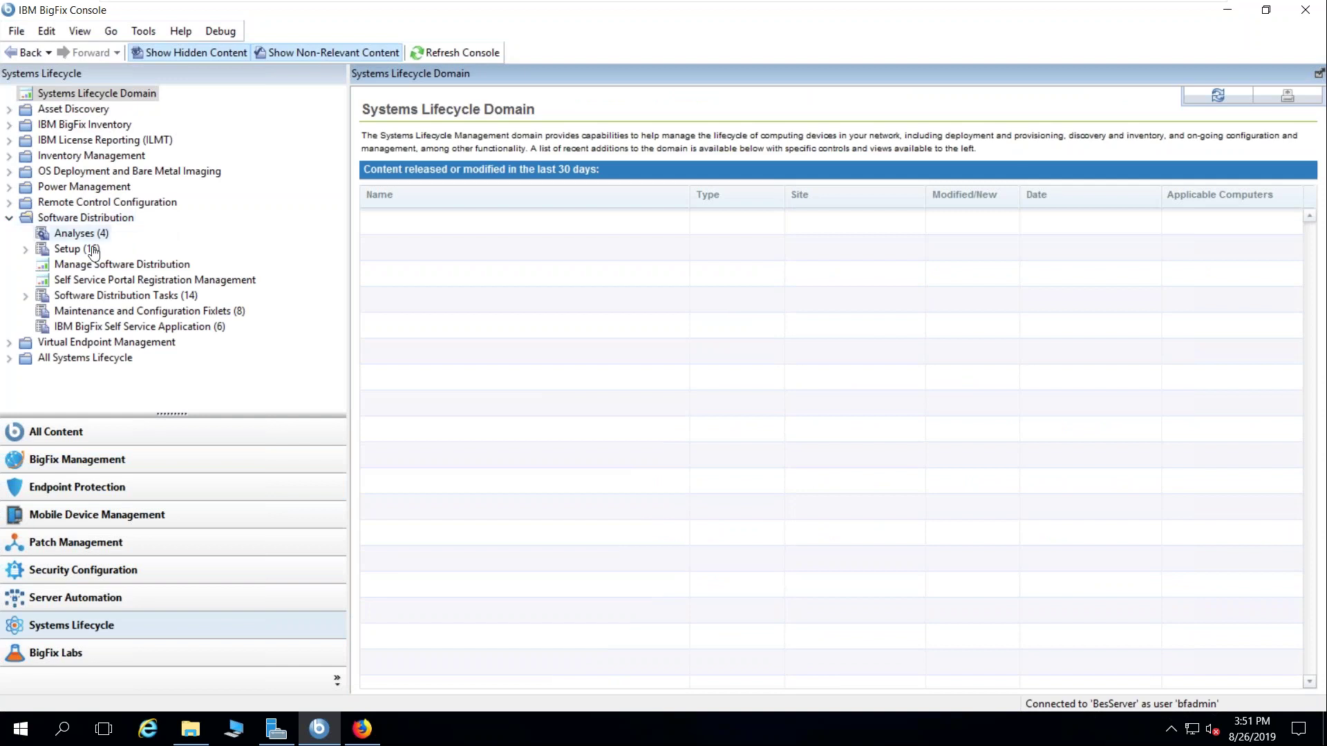
left_click(127, 333)
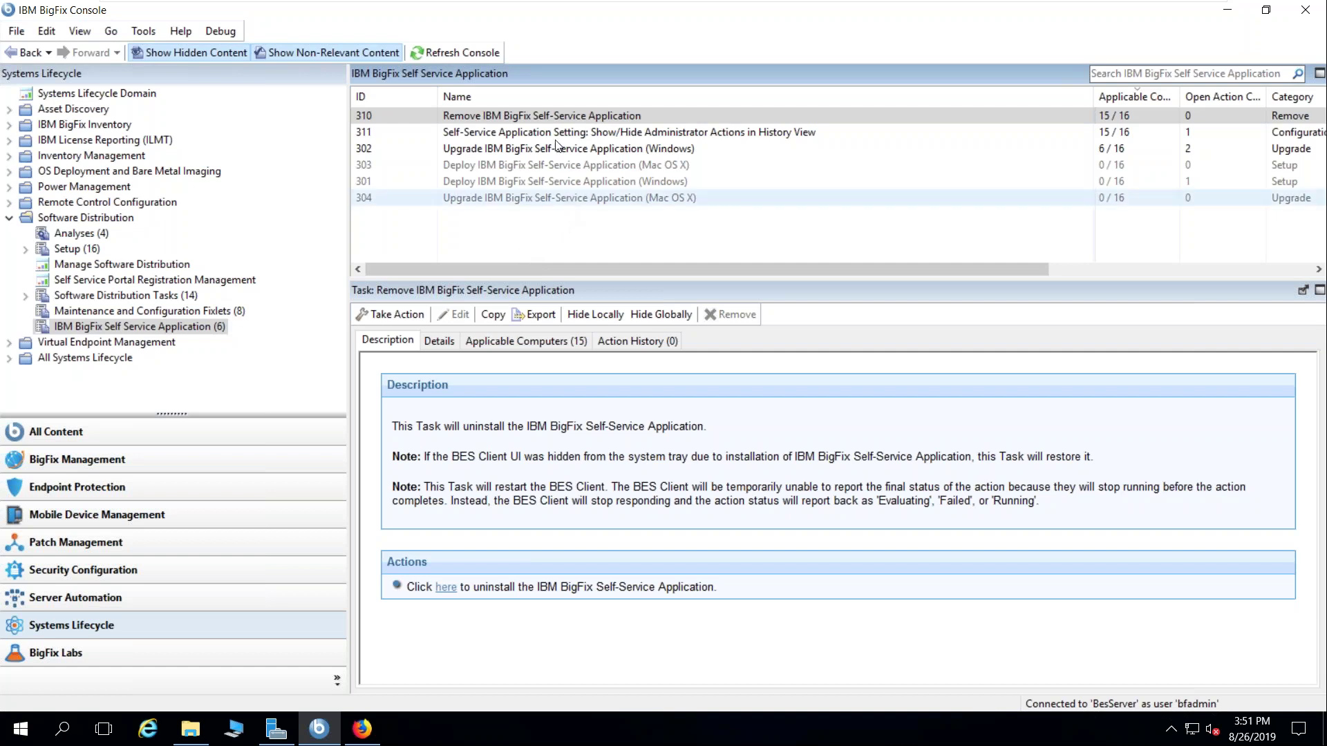
Step: Read the Windows deploy, Mac upgrade, Windows upgrade, admin-actions setting and Remove task descriptions
left_click(555, 169)
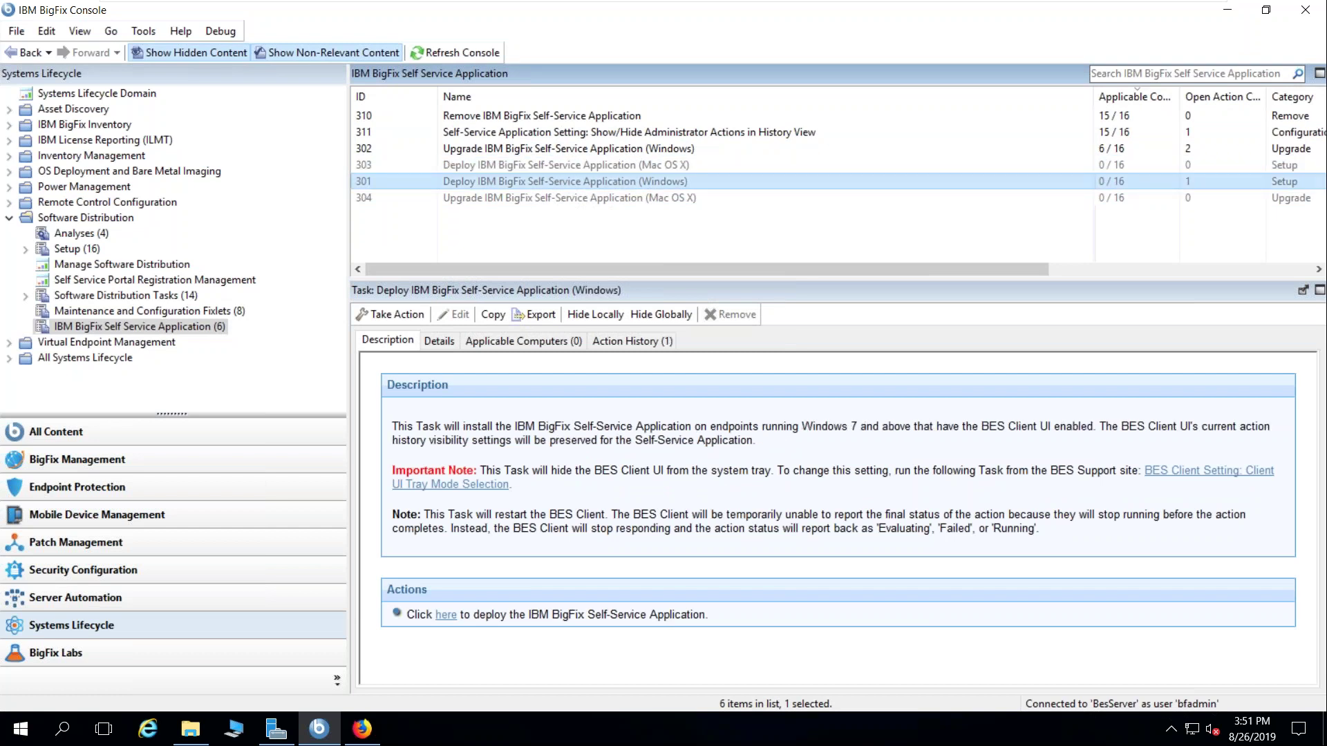
left_click(556, 197)
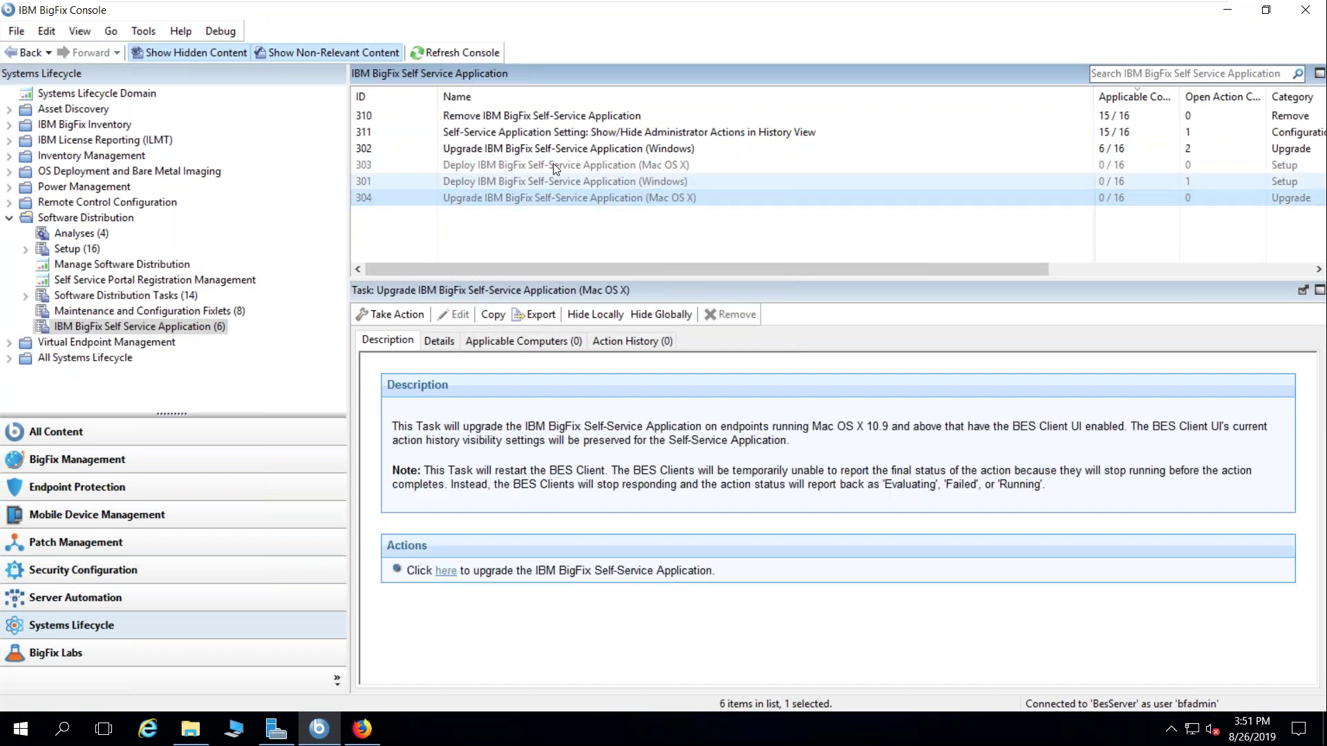
left_click(546, 150)
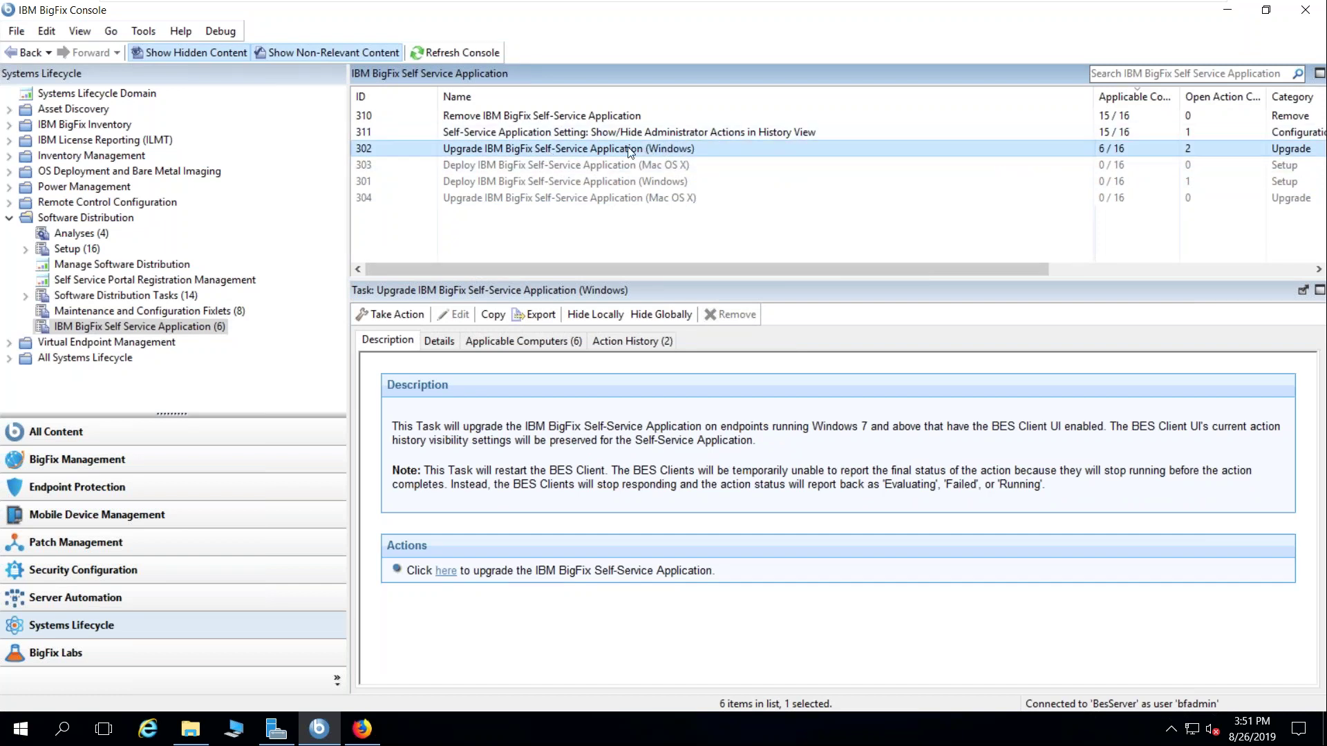
left_click(525, 131)
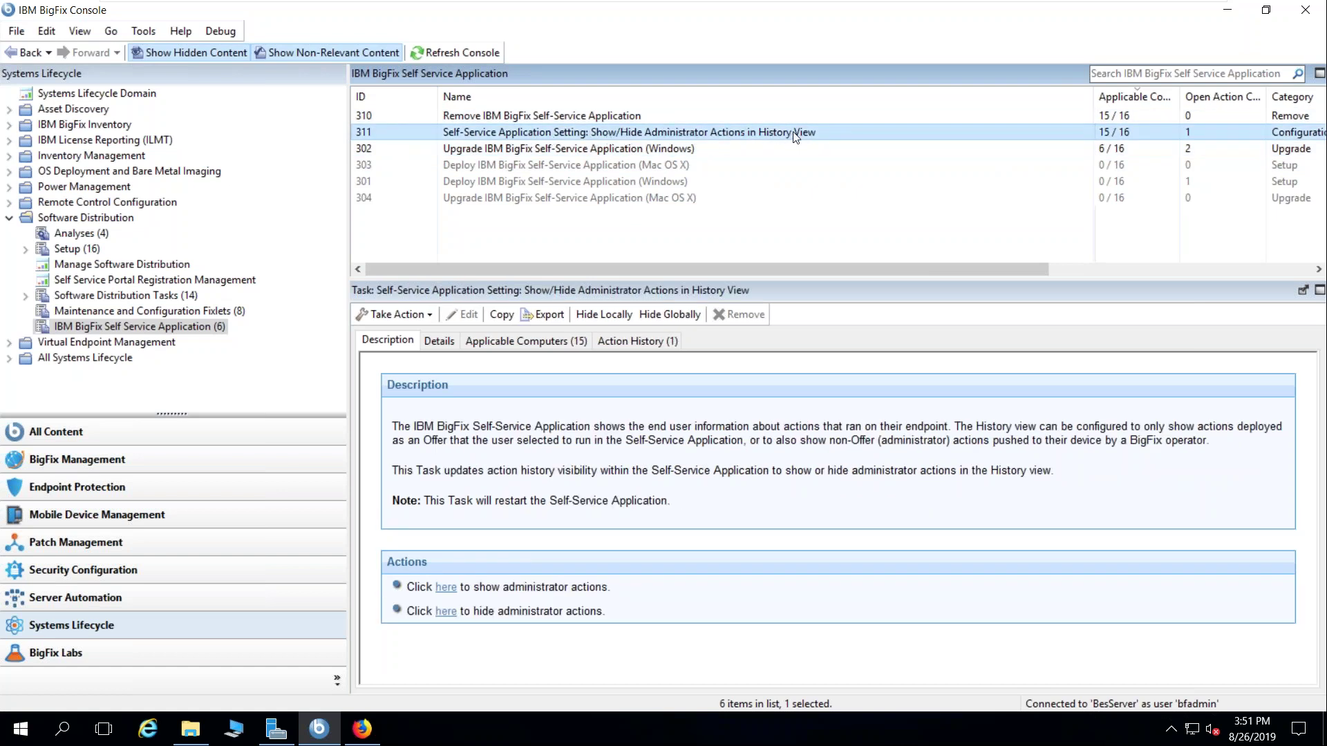
left_click(542, 116)
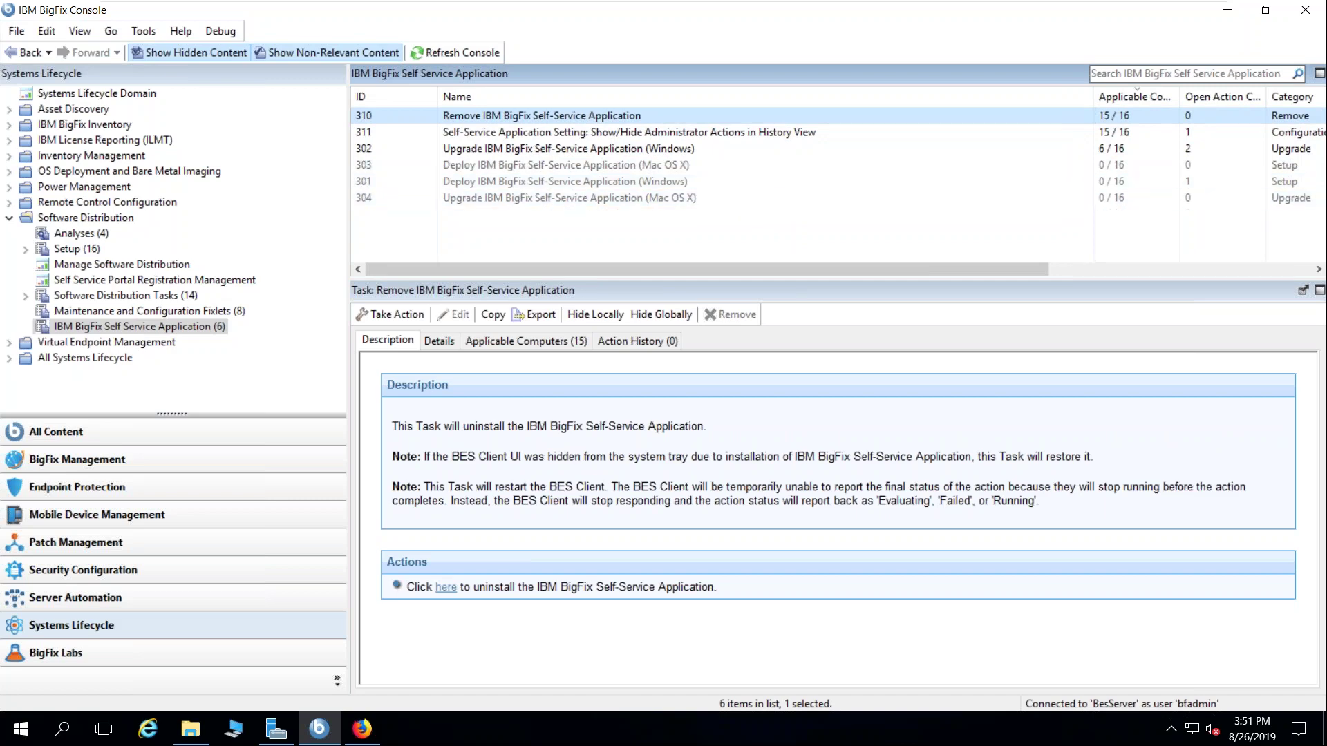
Step: Switch to the BigFix WebUI in Firefox and bring up the Apps pages list
left_click(362, 729)
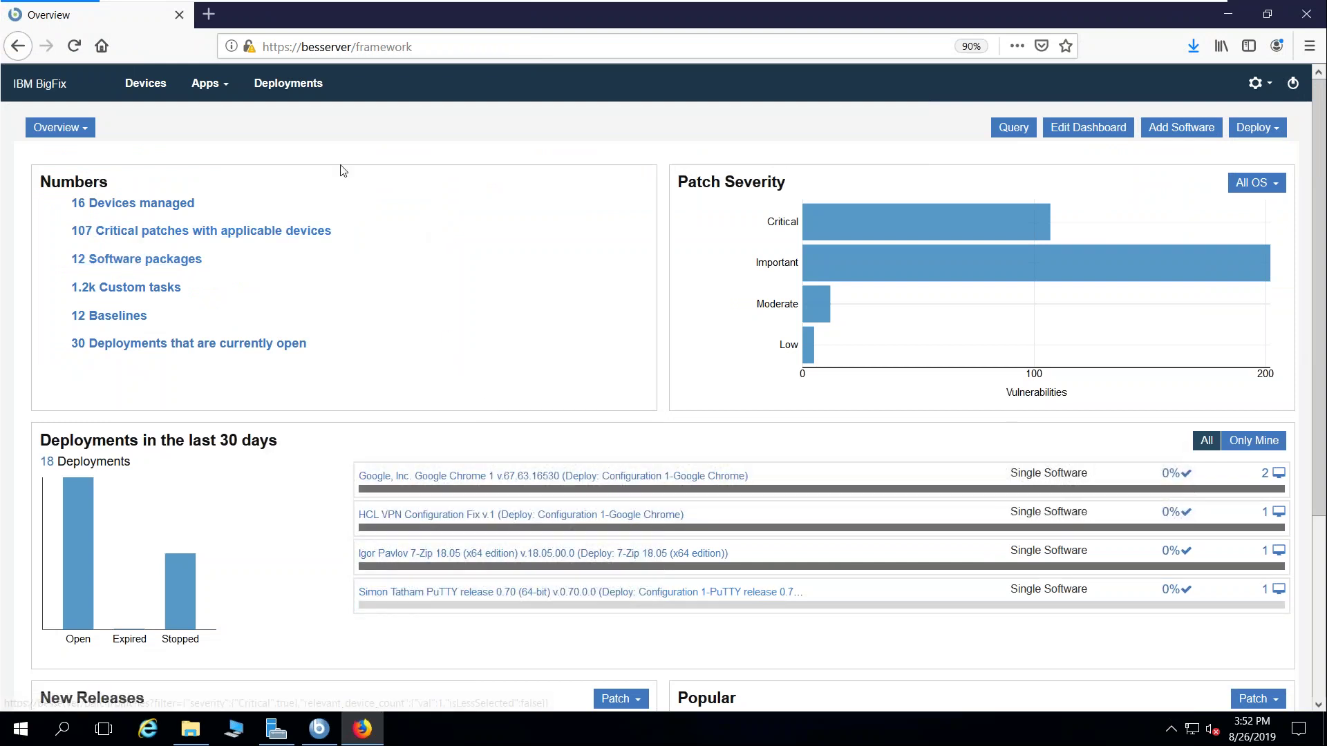
left_click(220, 88)
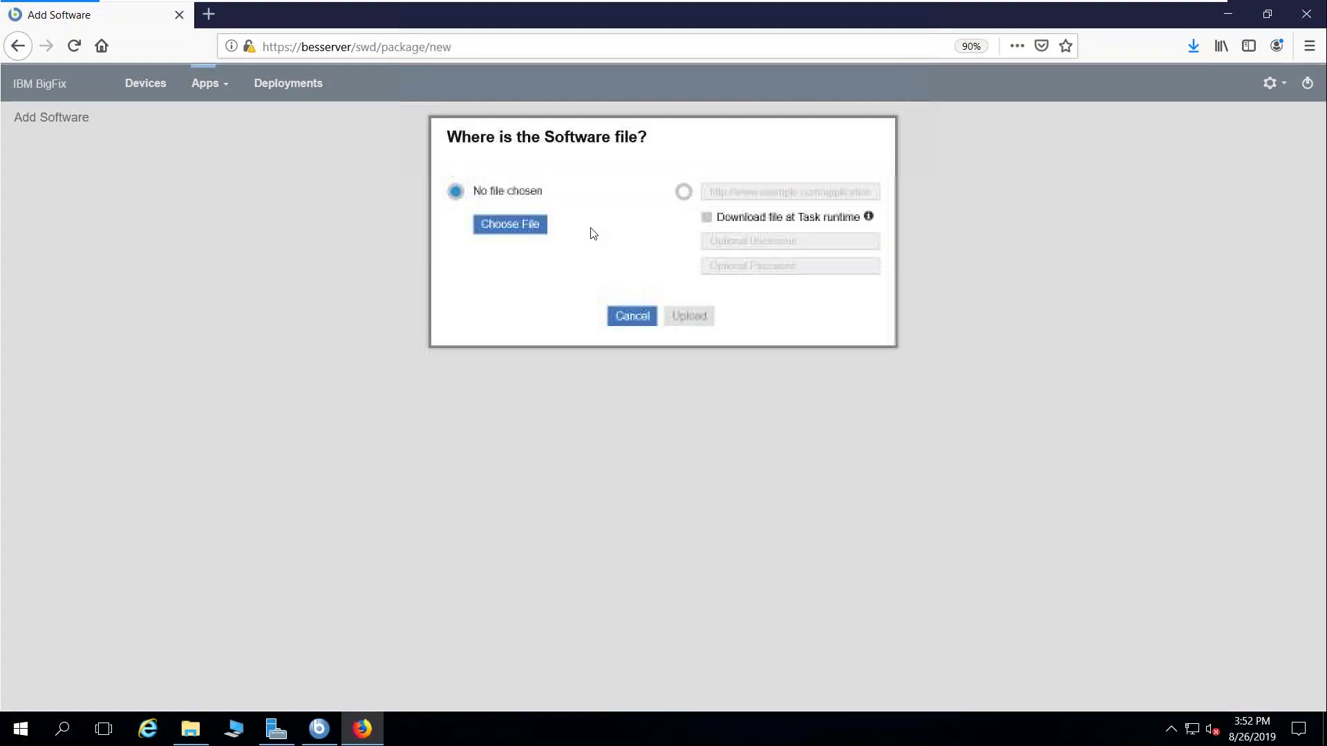
Step: Upload googlechromestandaloneenterprise64.msi as the new software package's file
left_click(684, 192)
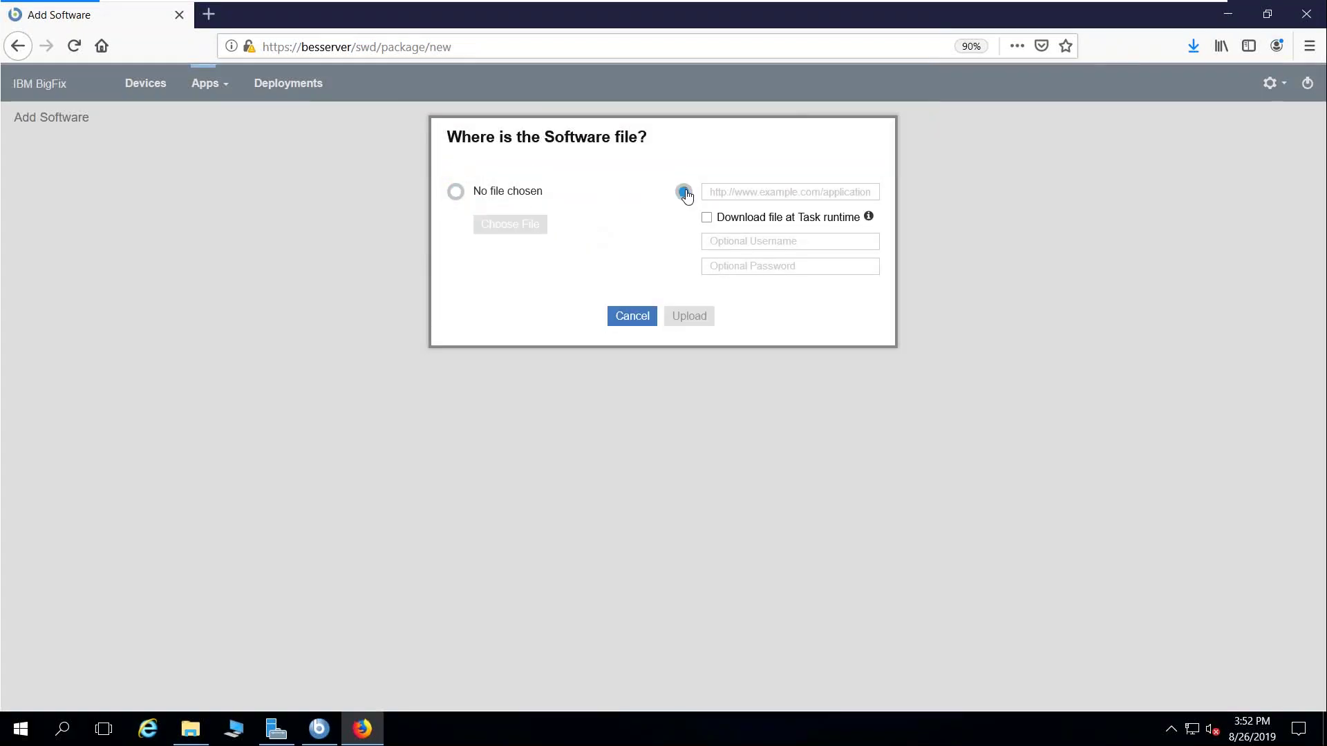
left_click(455, 193)
left_click(525, 235)
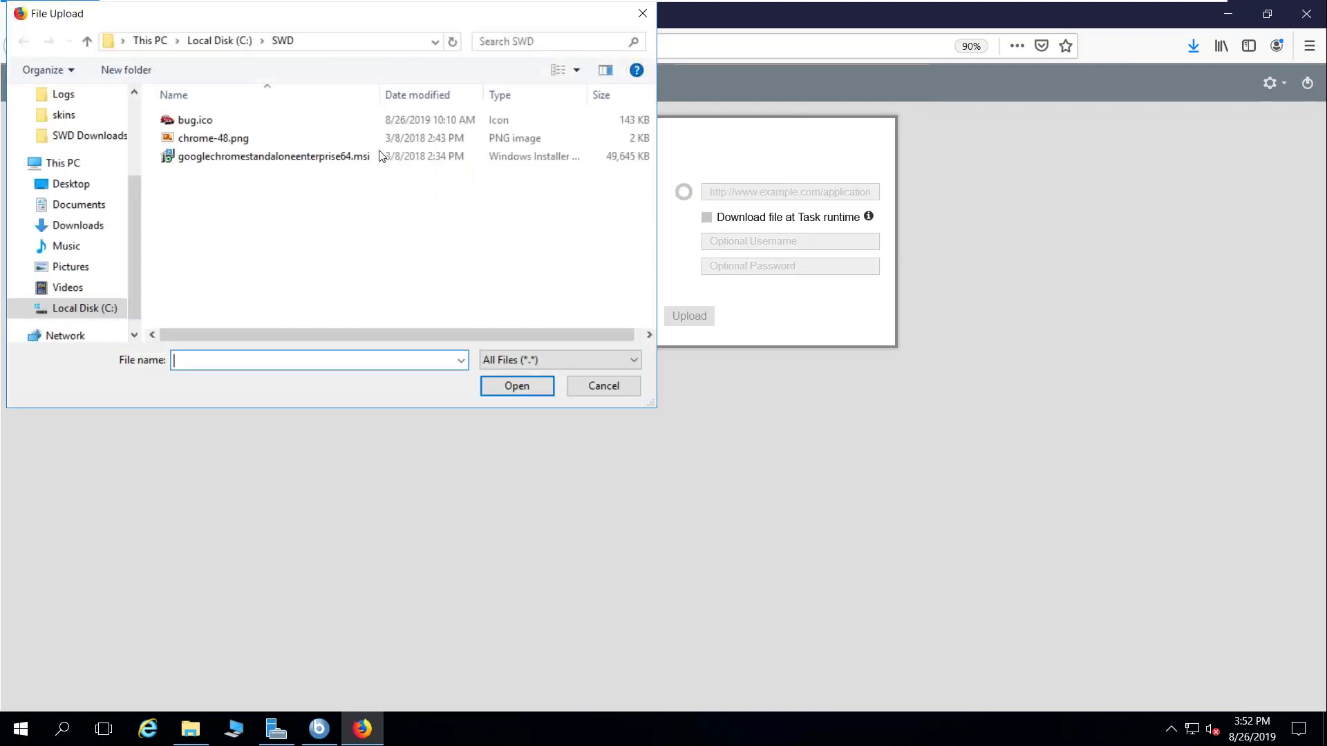
left_click(325, 157)
left_click(508, 382)
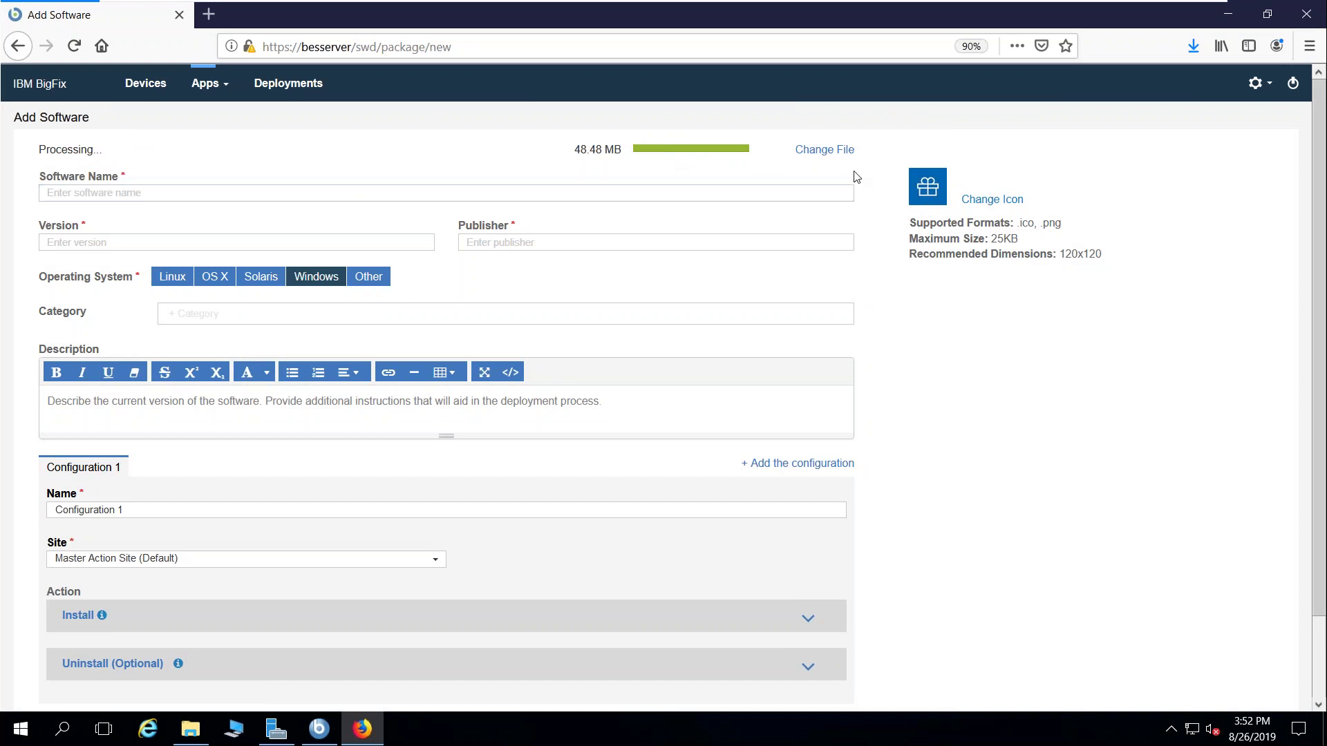
Step: Name the package Google Chrome 2, set category Web Browser and description 'Google Chrome INstall'
type("2")
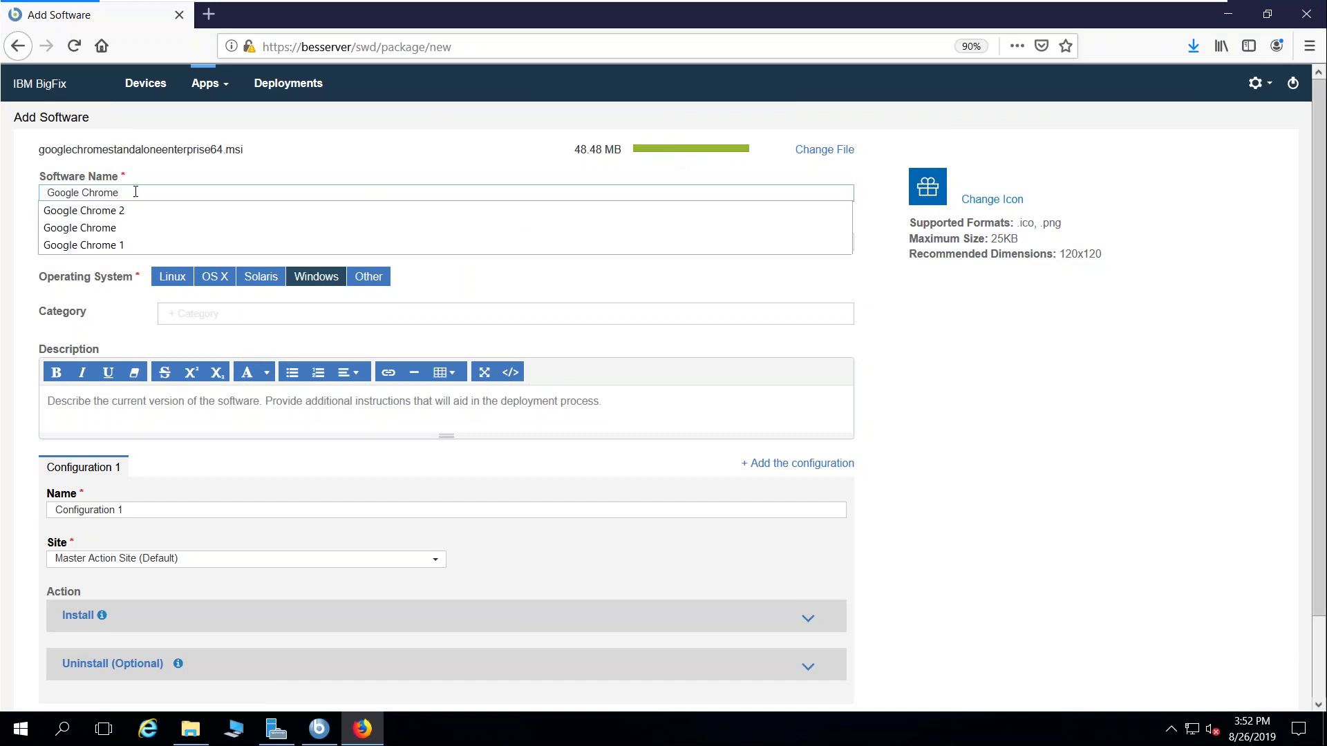
left_click(172, 177)
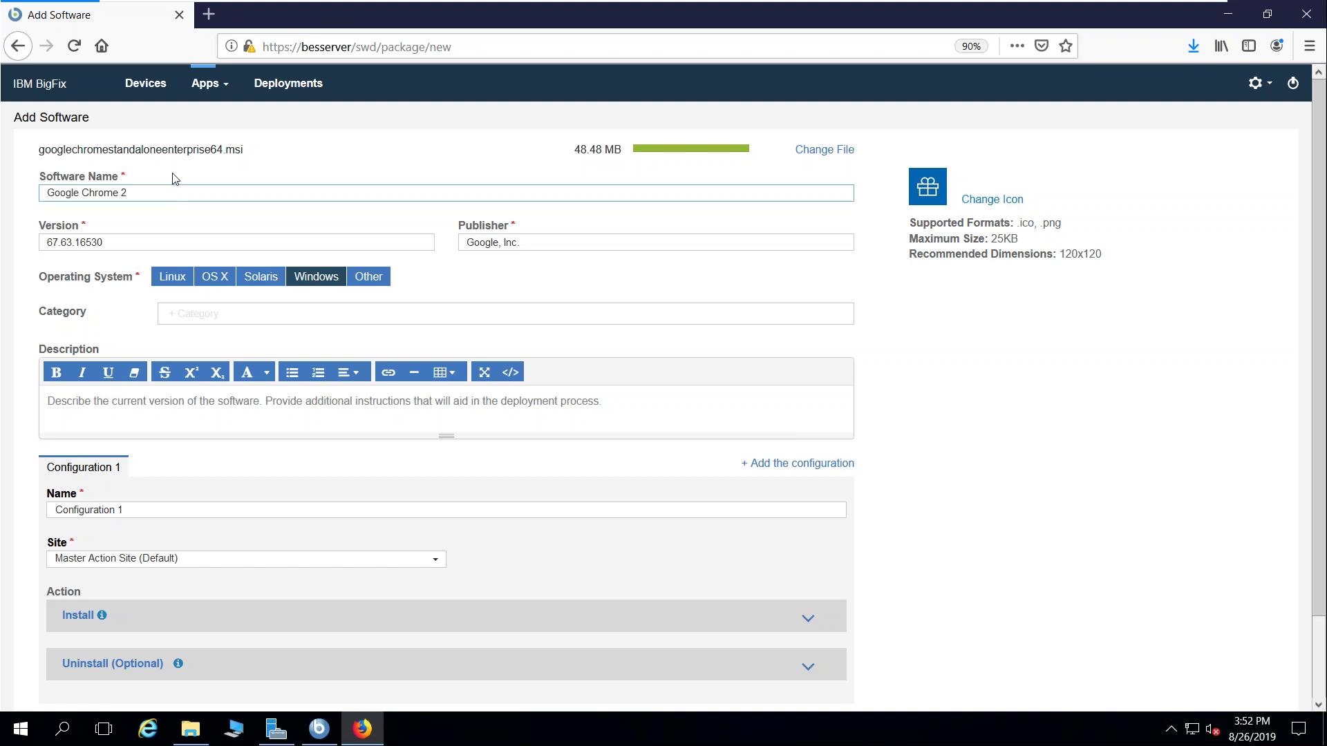
left_click(414, 315)
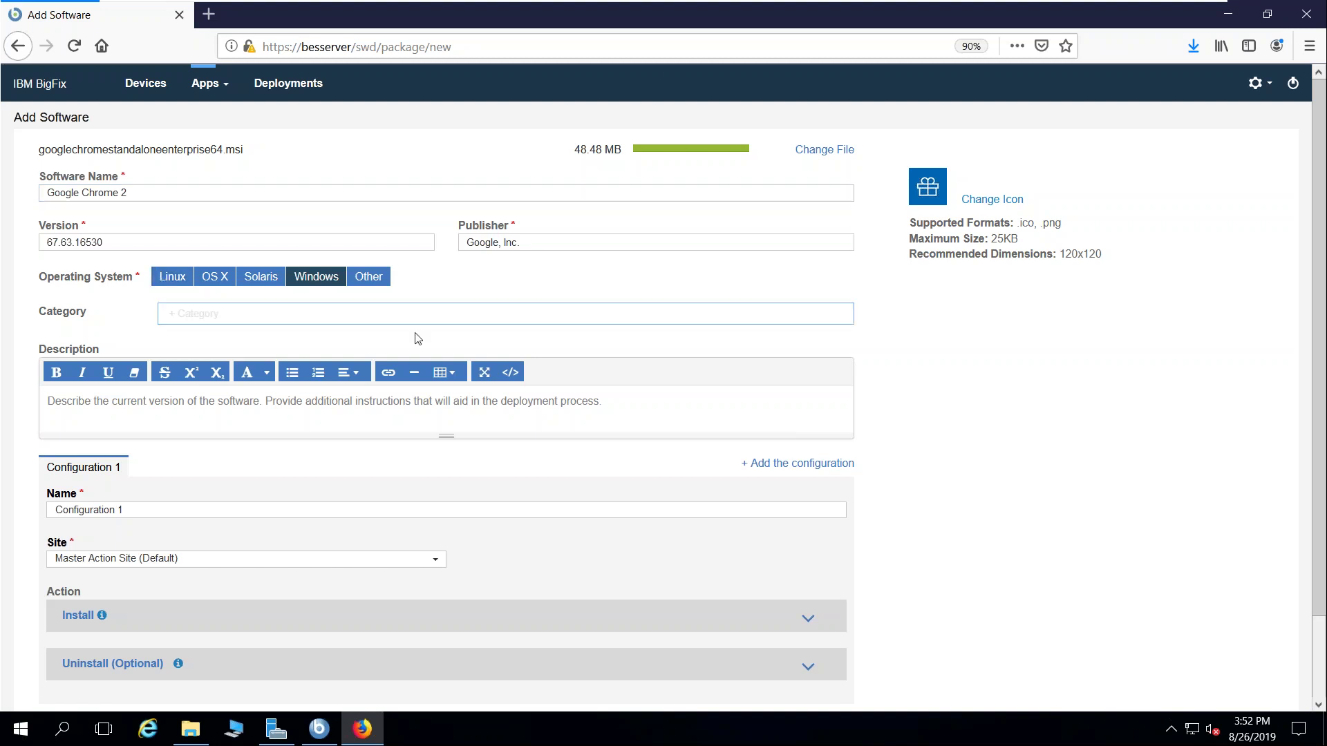
left_click(207, 314)
left_click(214, 336)
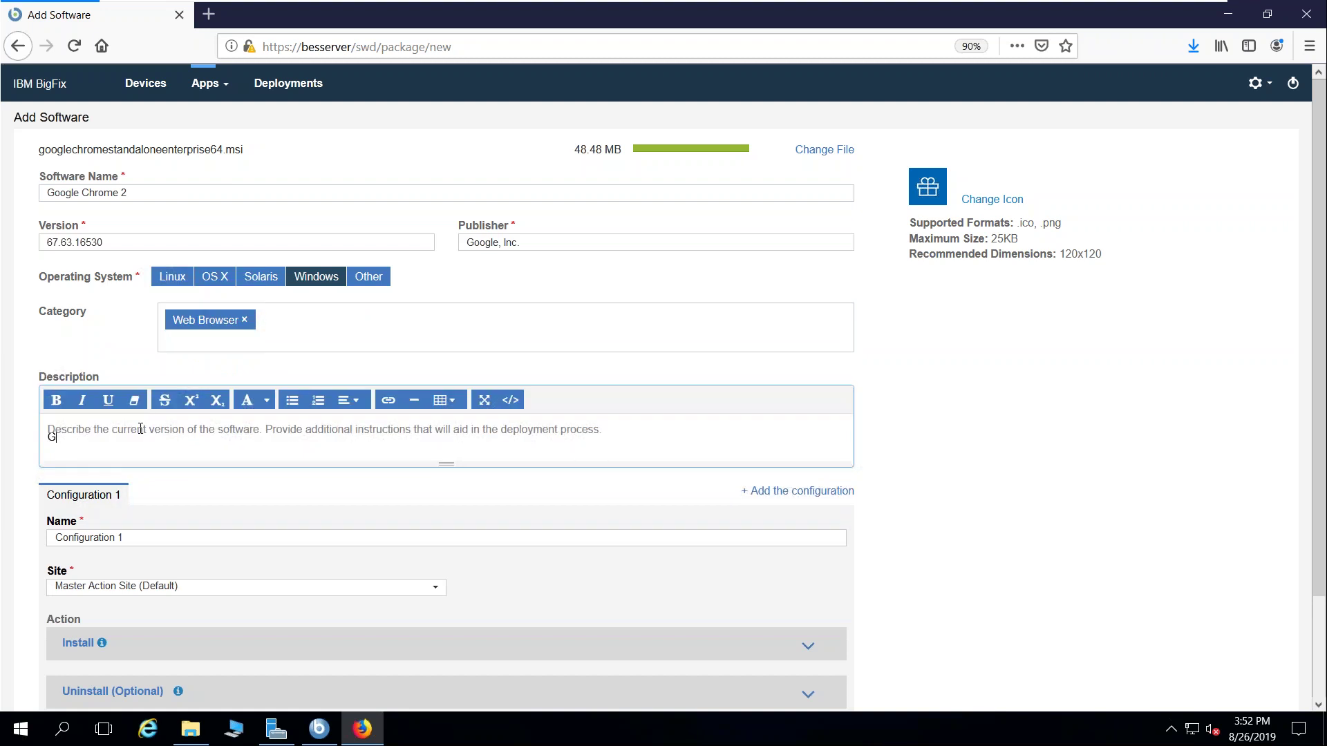
type("oogle Chrome INstall")
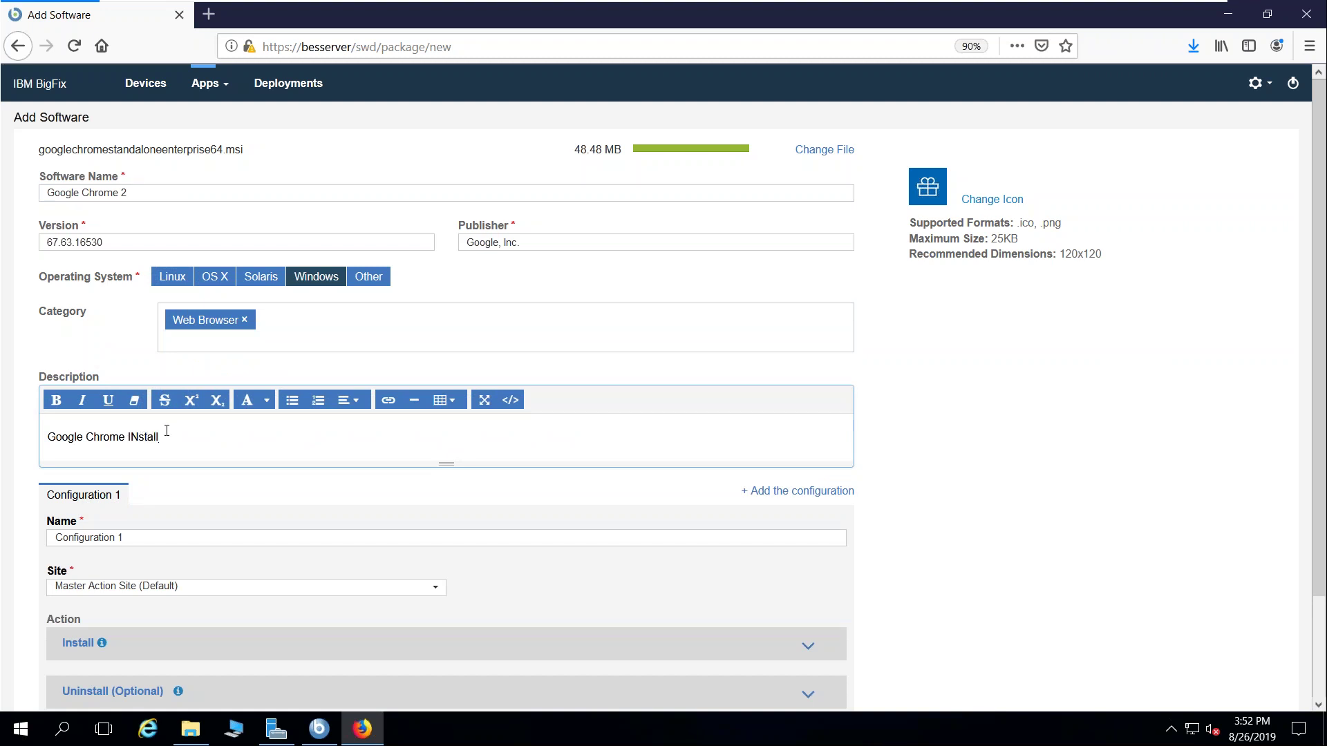
Step: Rename the package configuration to 'Install Google Chrome'
left_click(104, 538)
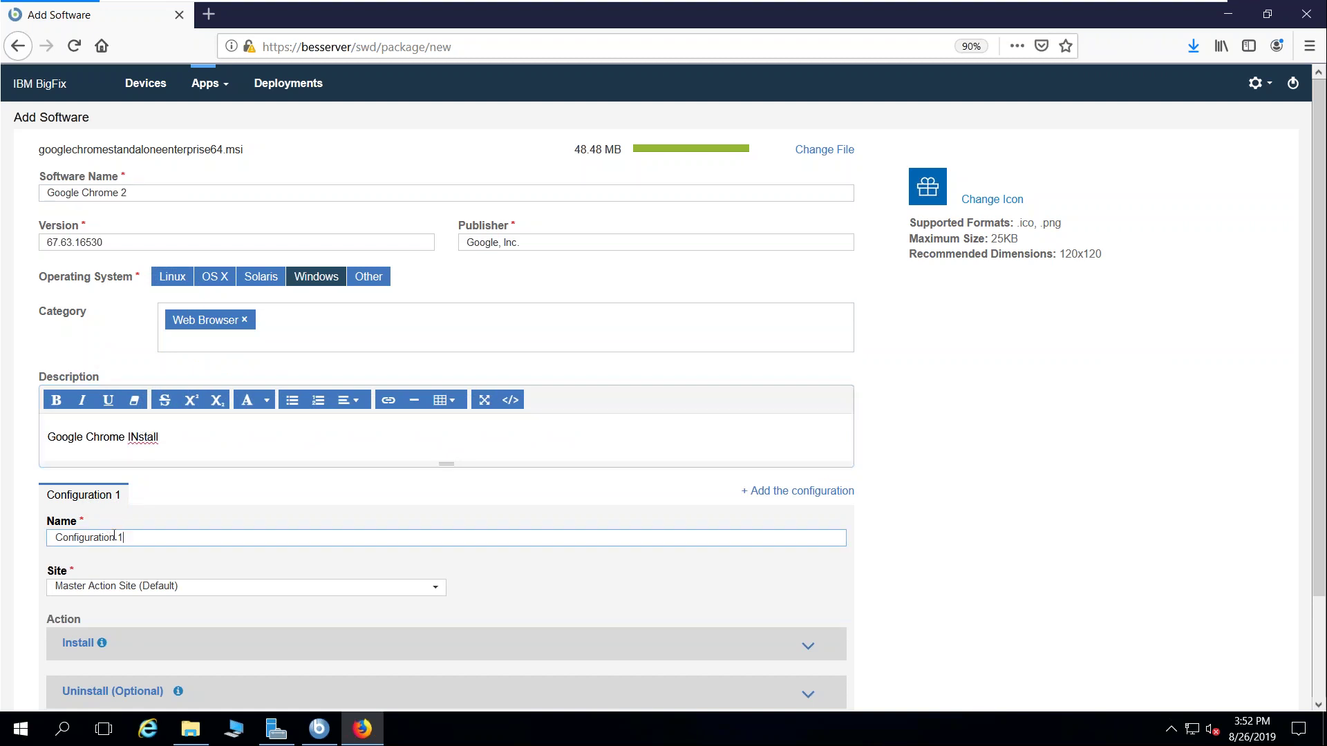
left_click_drag(128, 536, 41, 546)
type("Install G")
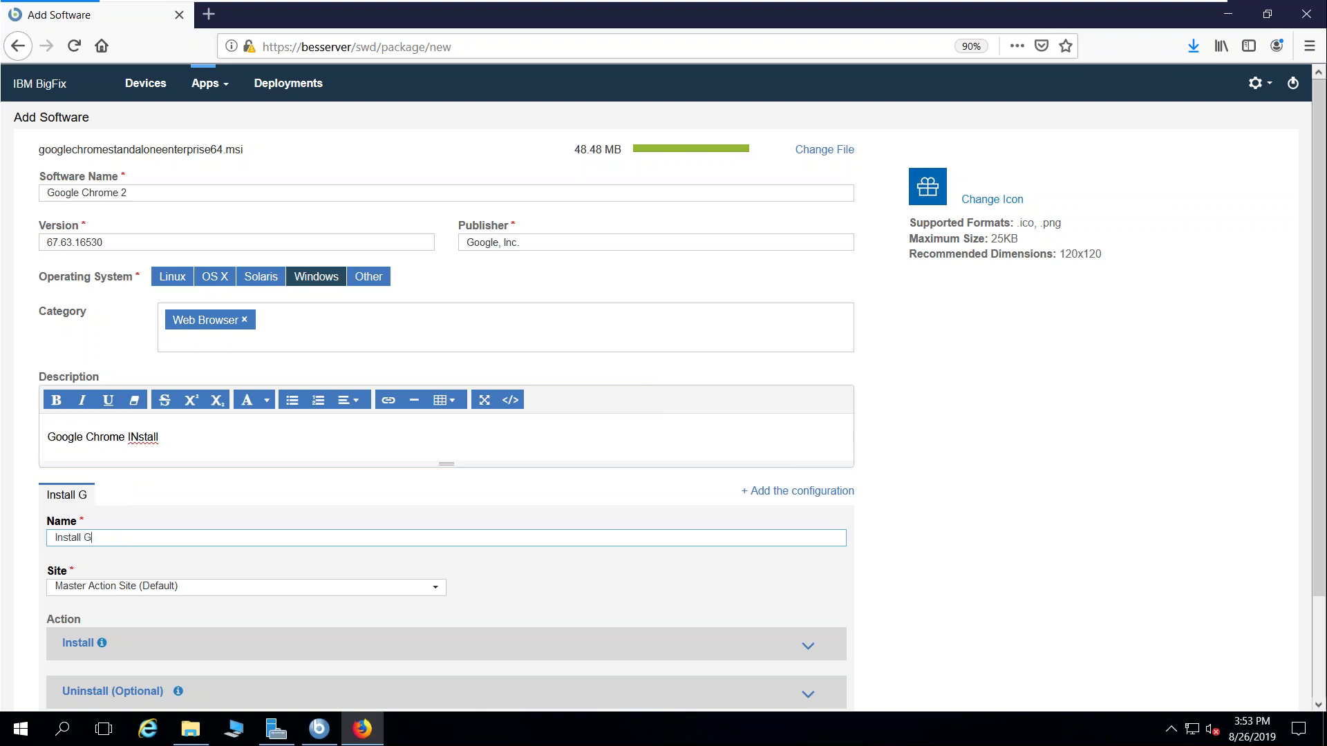
type("oogle Chrome")
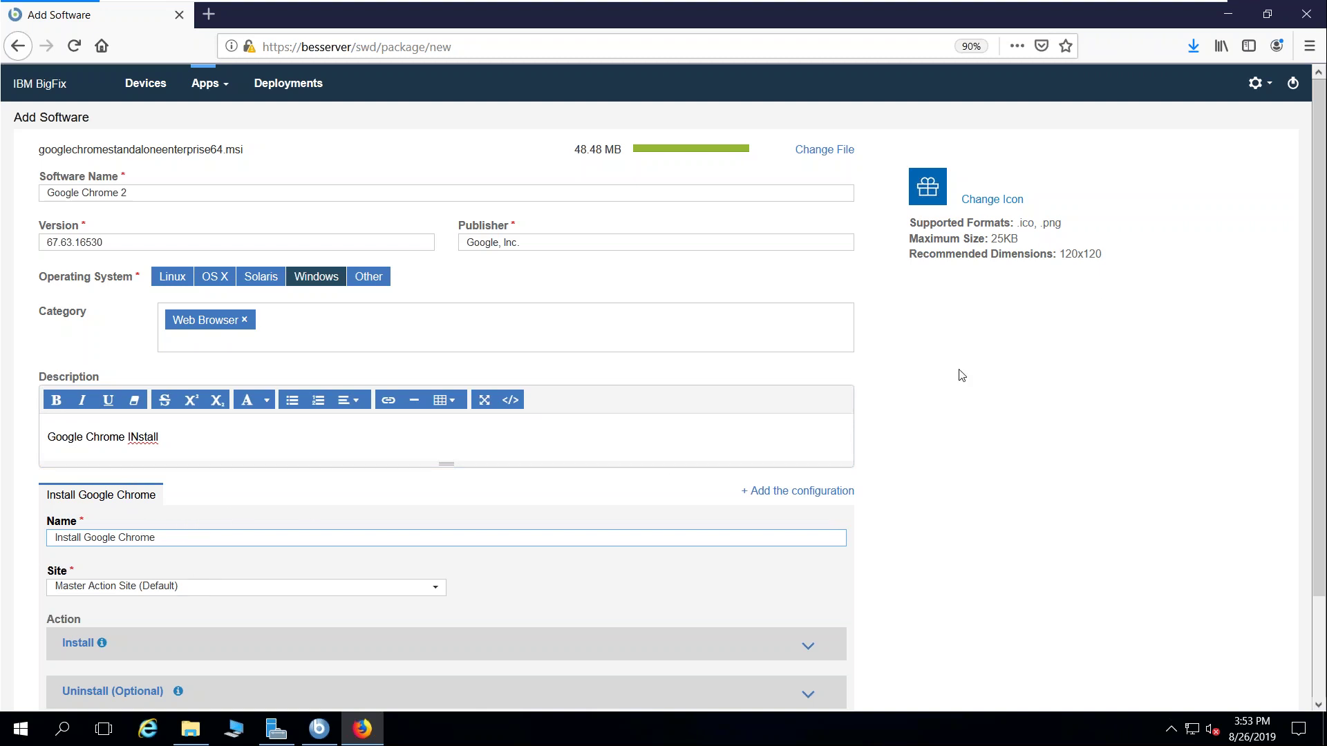
scroll(961, 375, "down", 3)
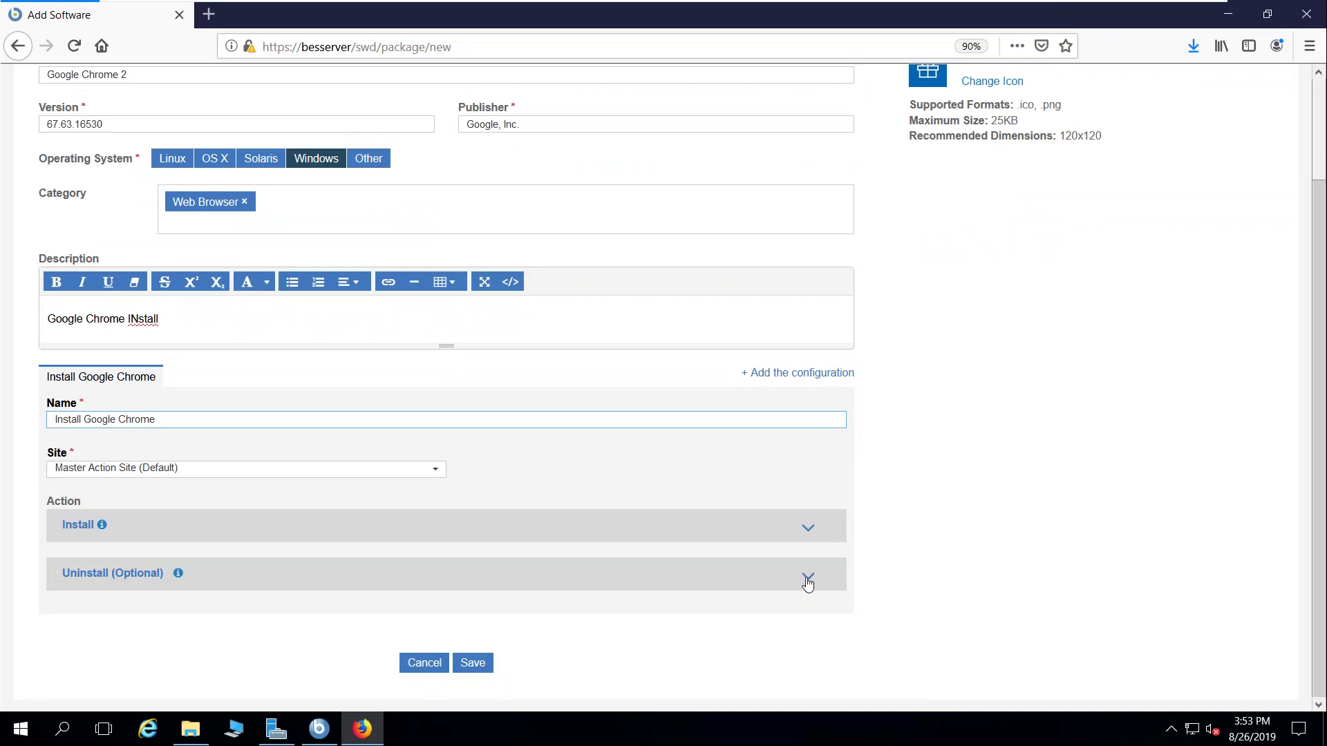
scroll(989, 444, "up", 3)
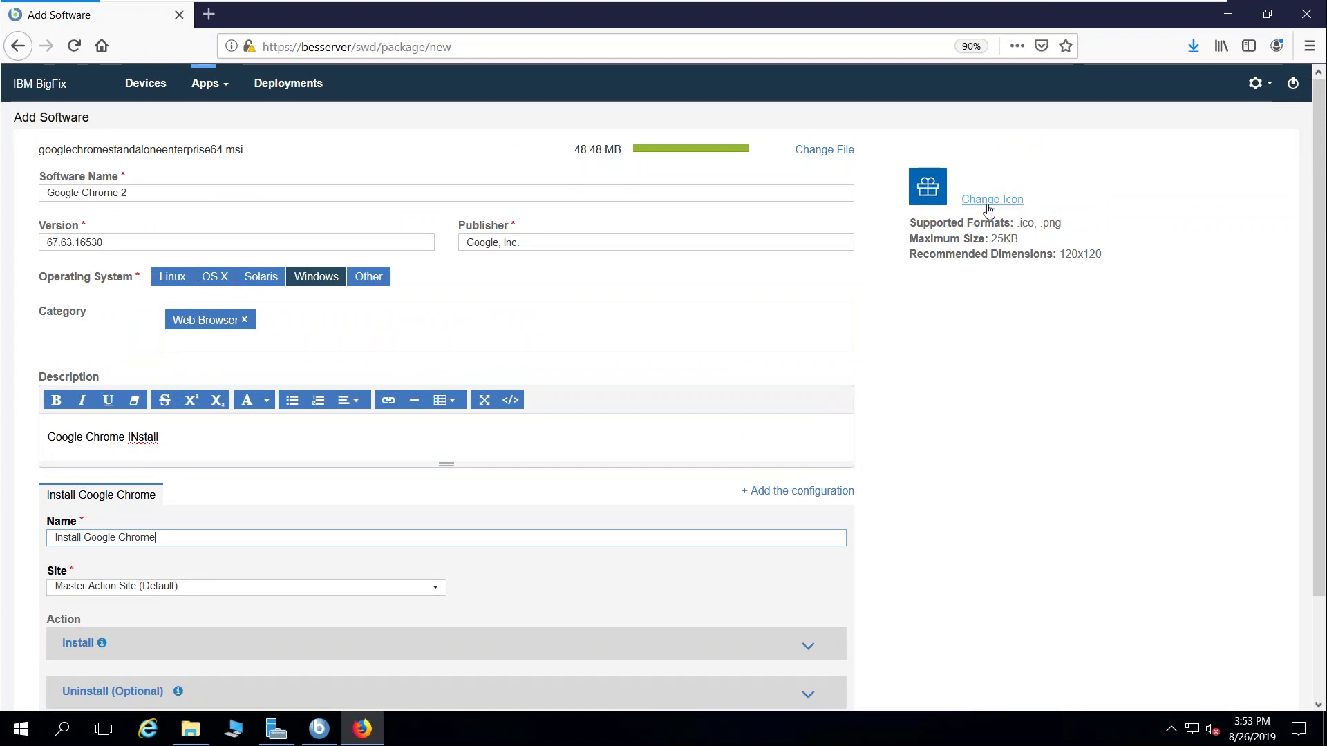
Step: Set chrome-48.png as the package icon and save Google Chrome 2
left_click(991, 199)
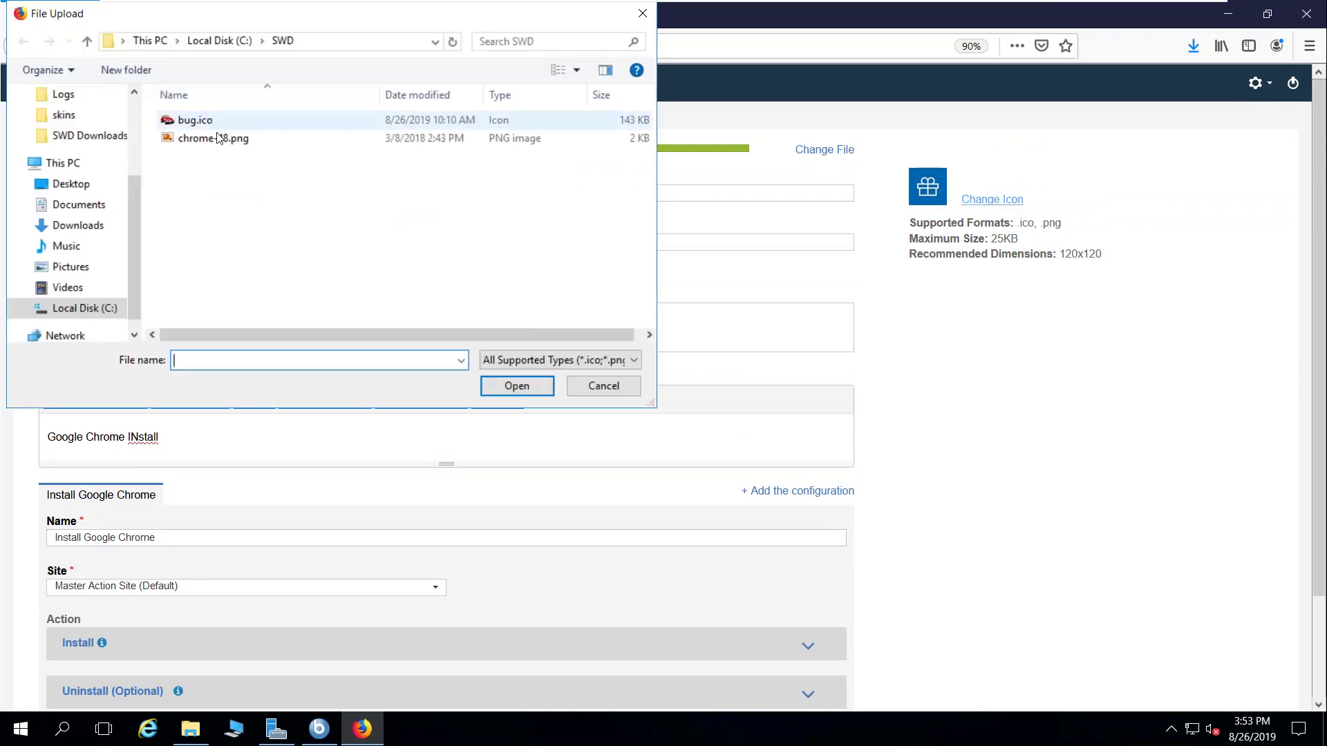
left_click(245, 138)
left_click(517, 381)
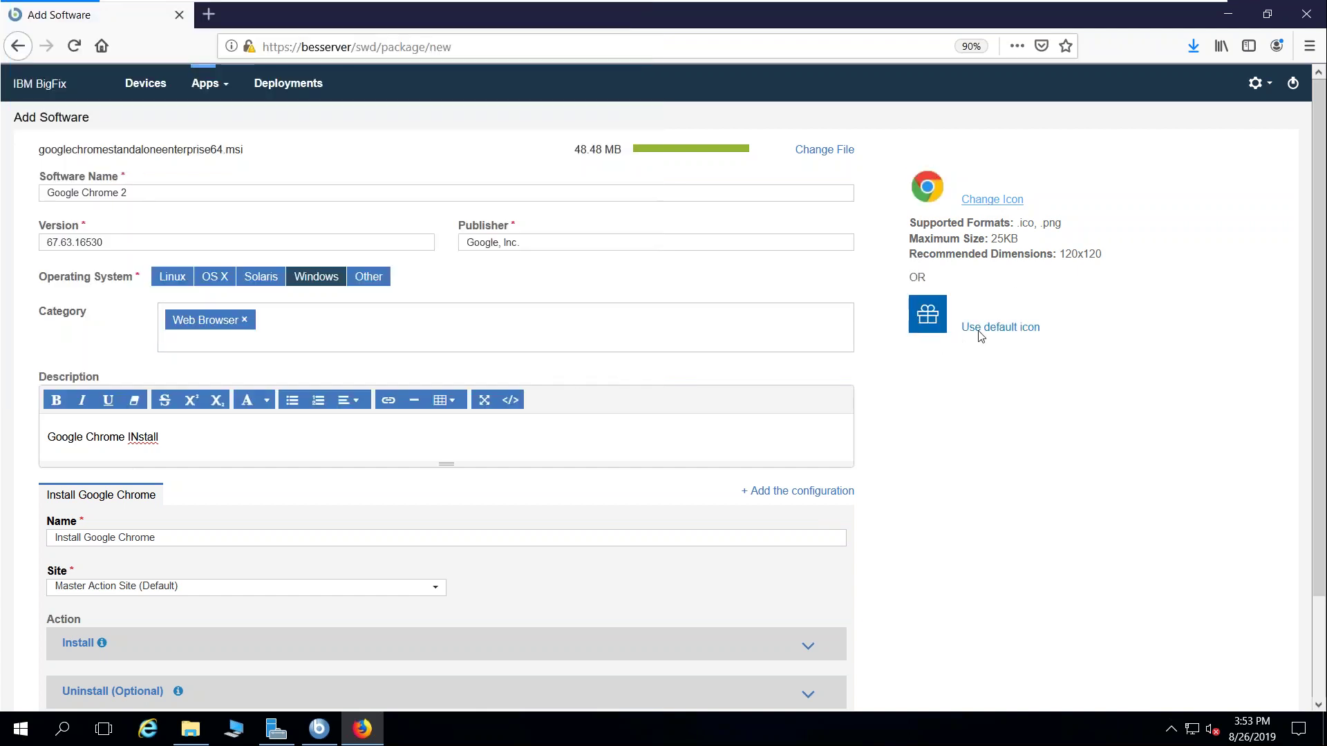
scroll(853, 299, "down", 3)
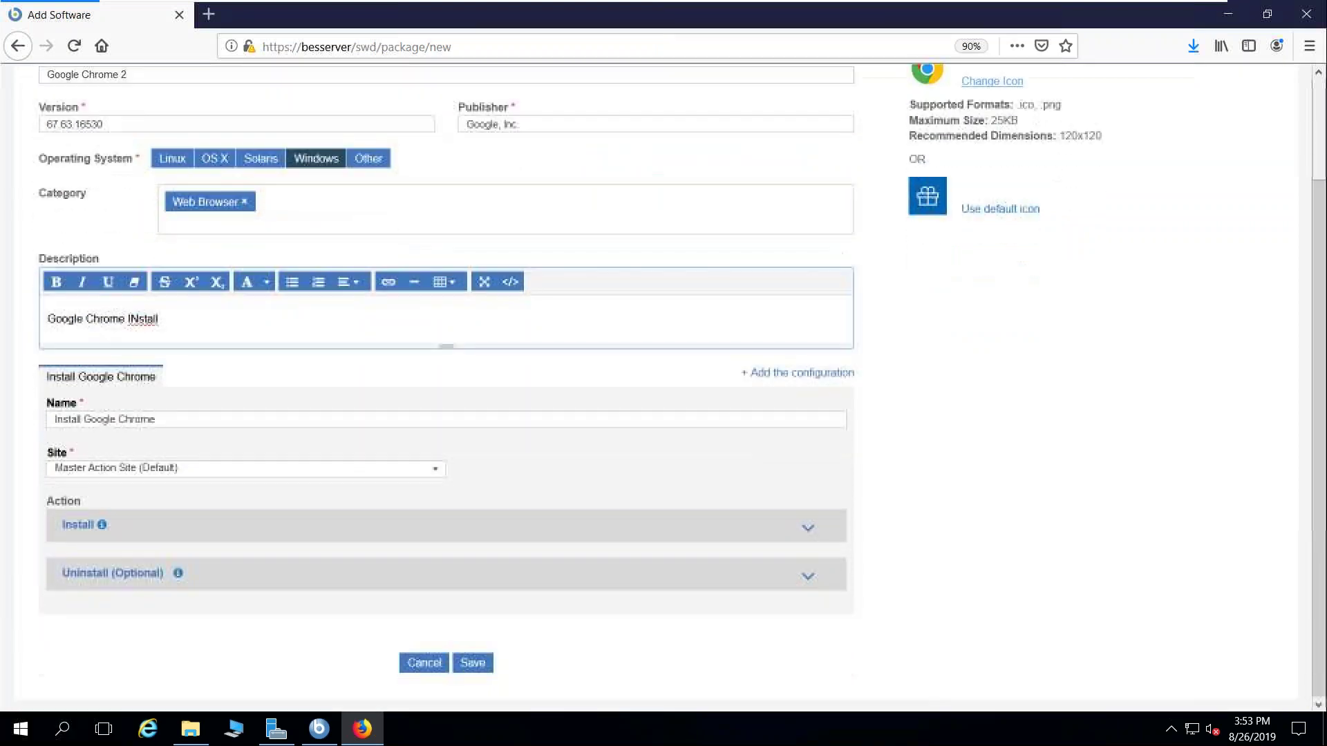
left_click(483, 665)
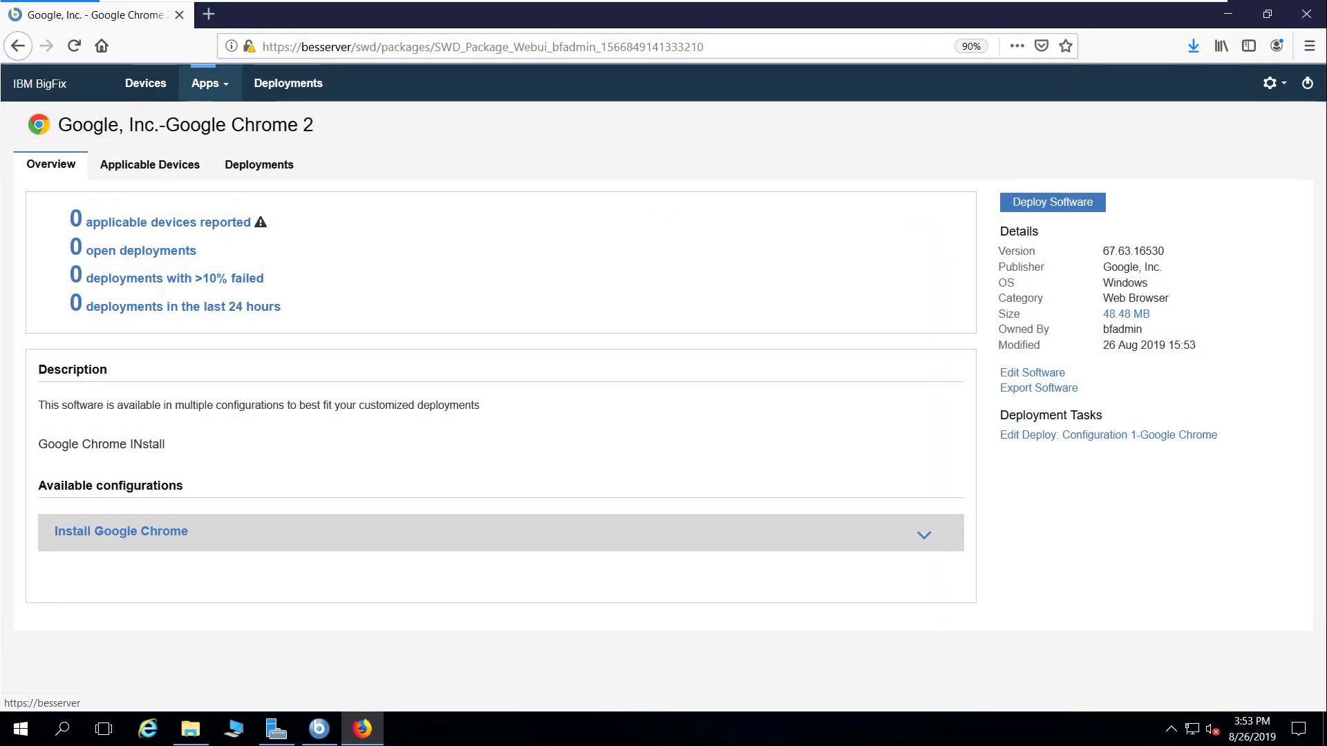
Step: Go from the saved package page to the Apps > Software library
left_click(207, 83)
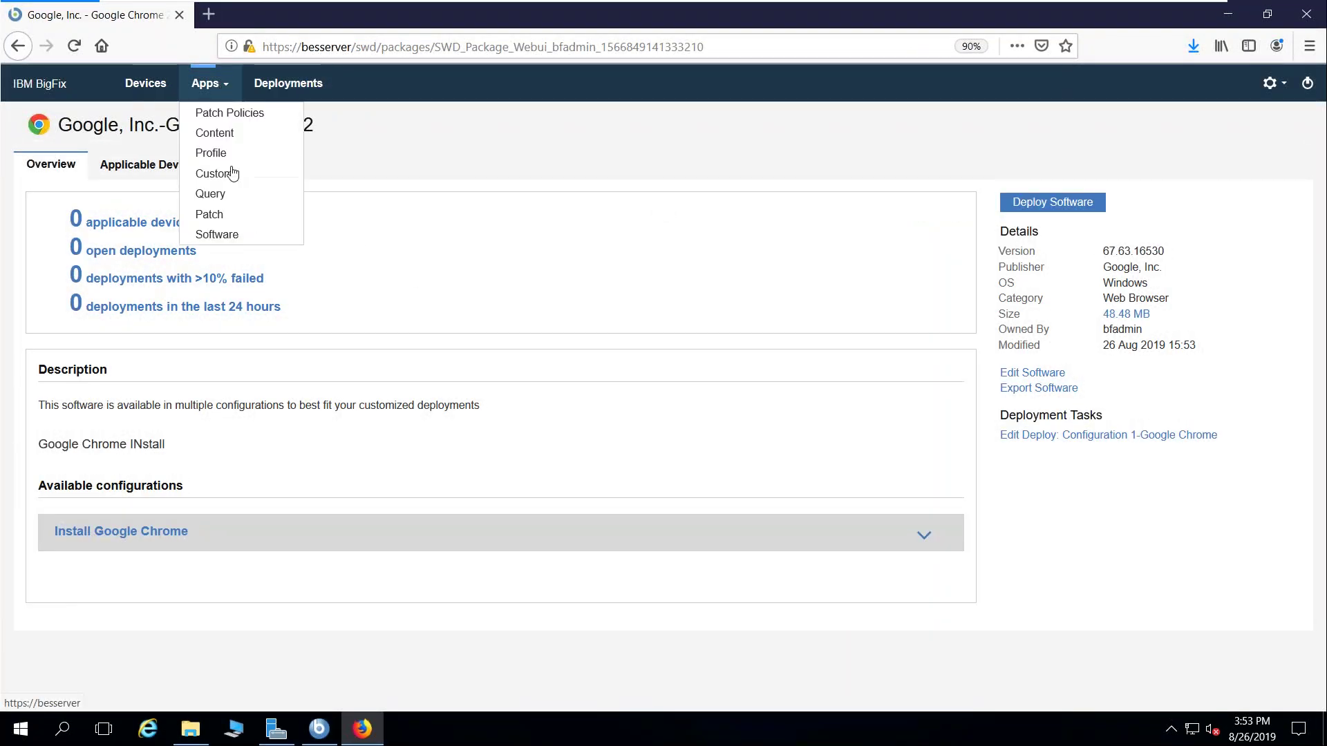
left_click(232, 230)
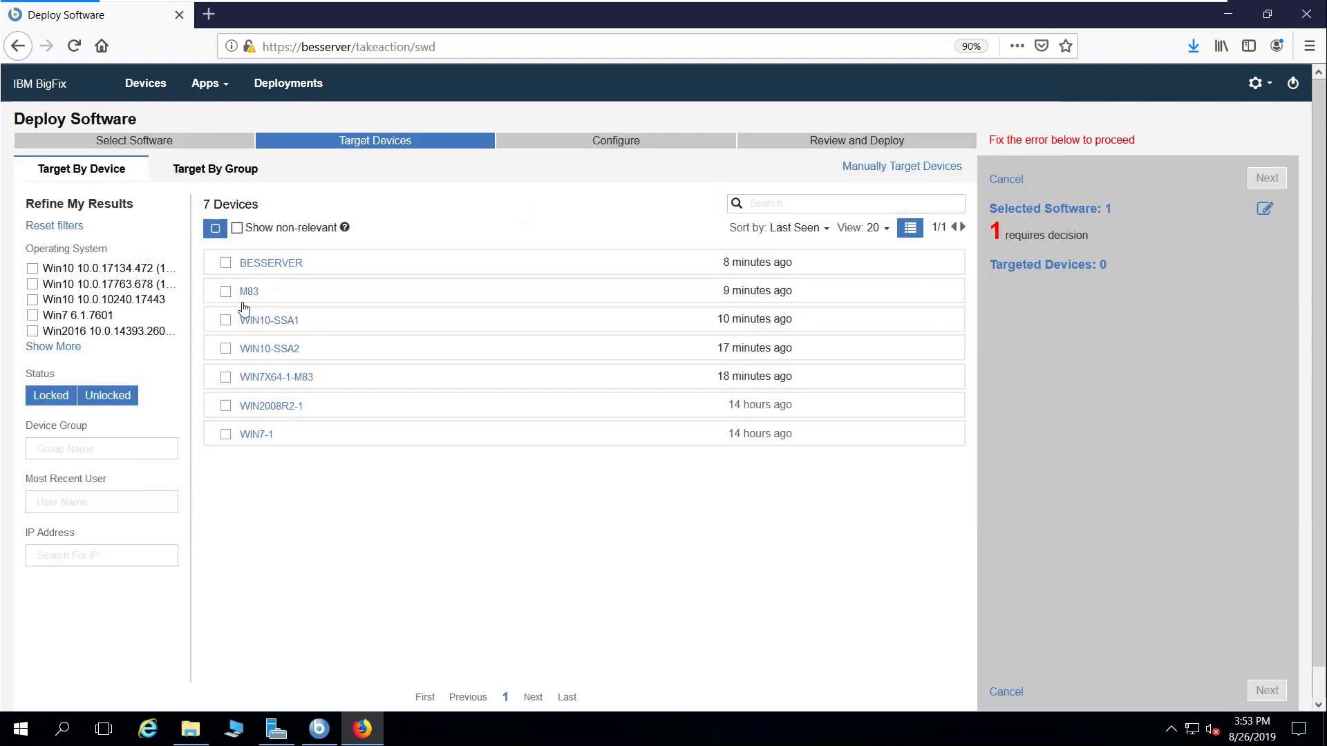
Step: Target WIN10-SSA2 and resolve its decision to 'Deploy: Configuration 1-Google Chrome'
left_click(224, 350)
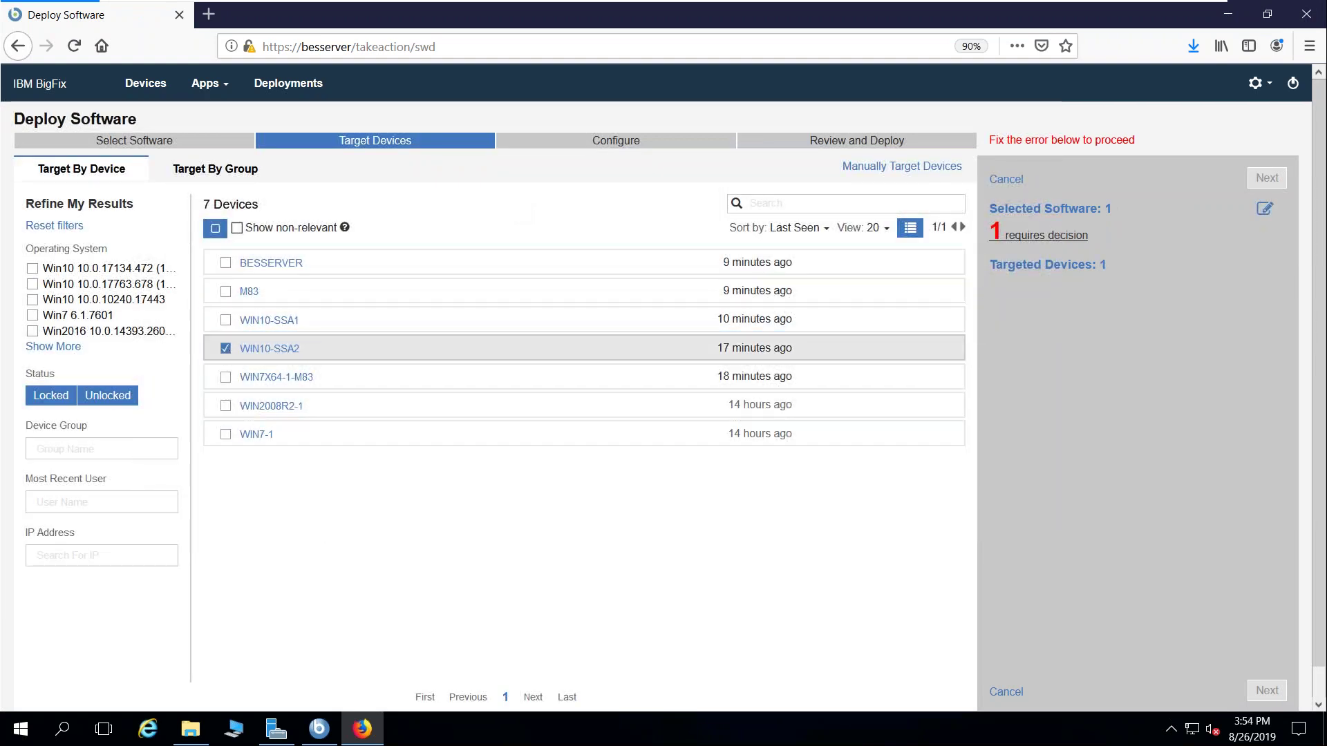
left_click(1045, 236)
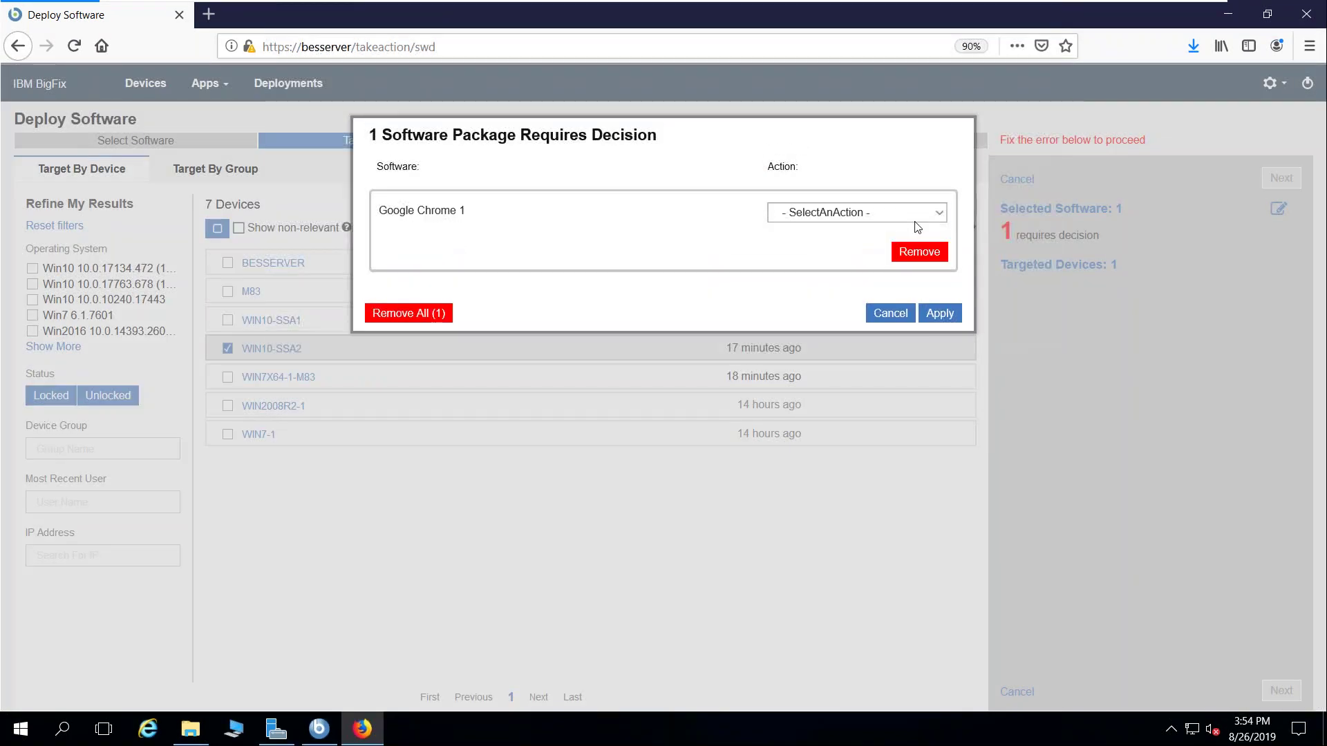
left_click(929, 213)
left_click(779, 273)
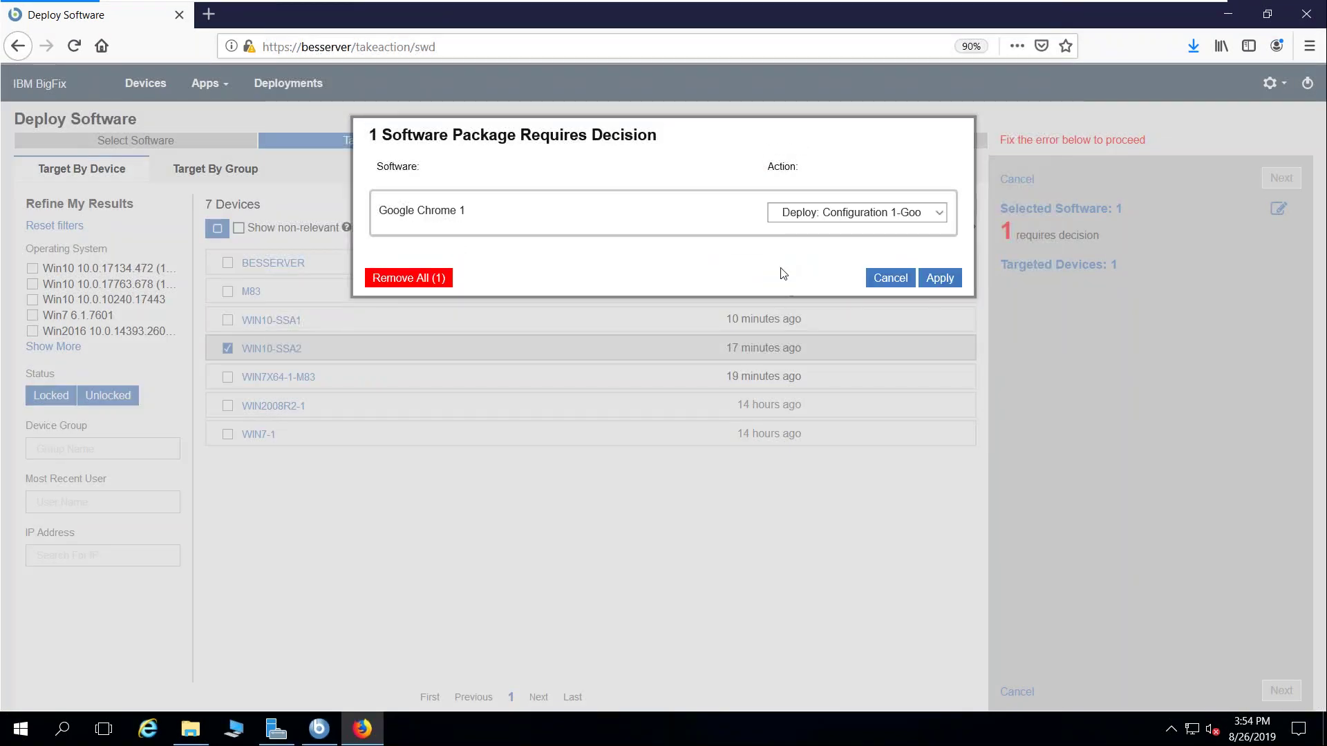
left_click(941, 278)
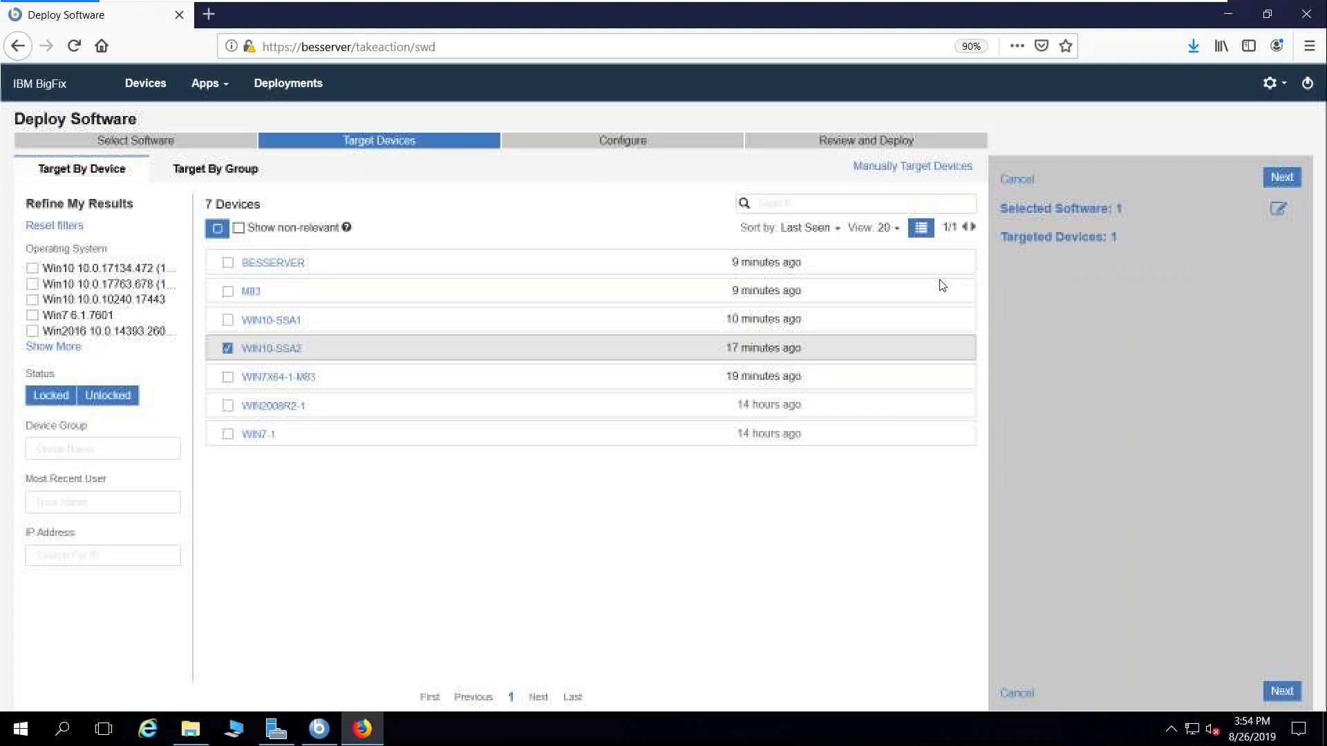
Step: Configure the Chrome deployment as open-ended, sent as an offer with user notification, then review it
left_click(1275, 695)
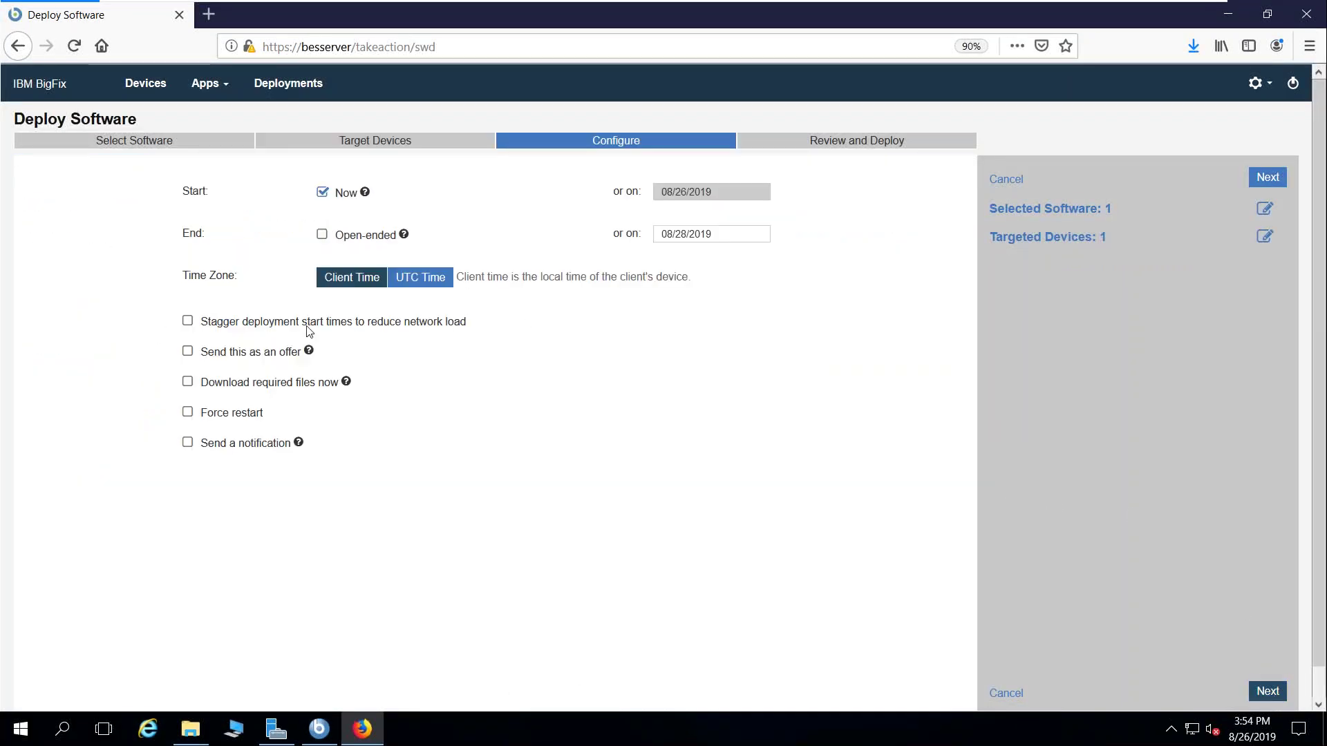
left_click(322, 234)
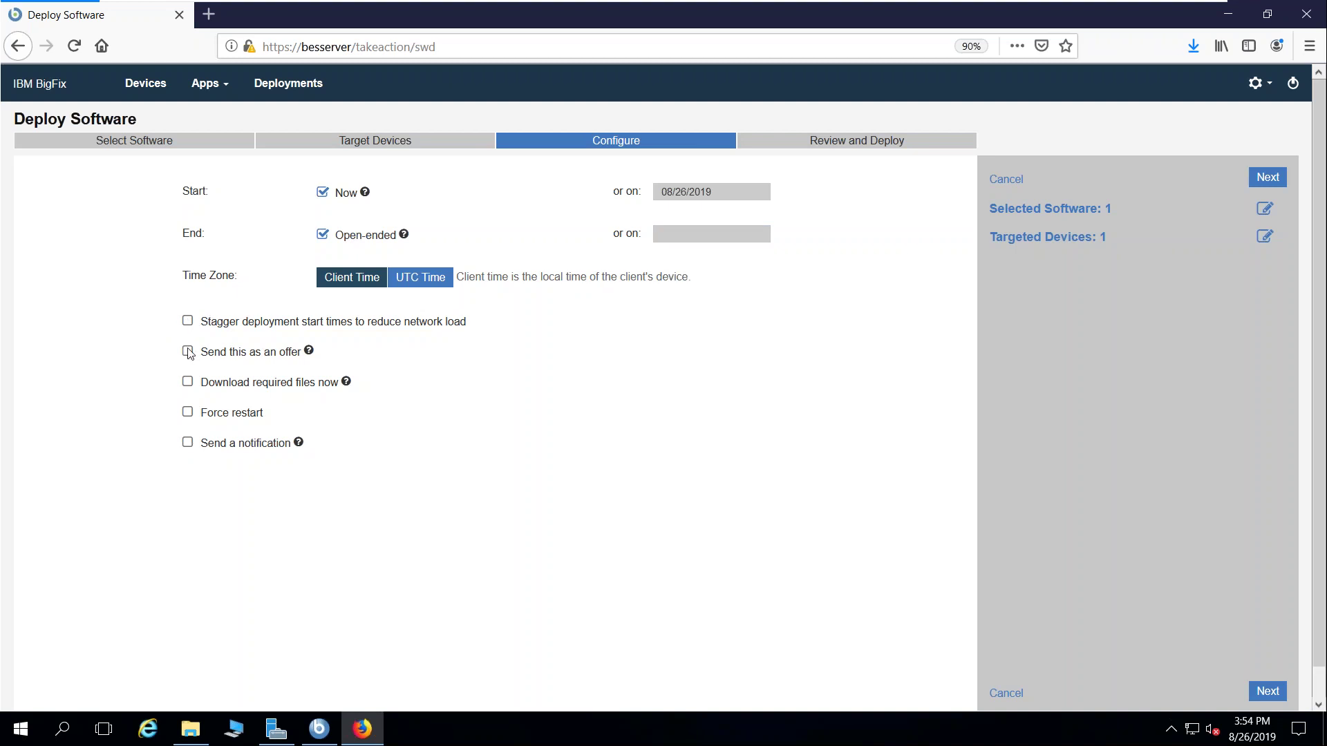
left_click(188, 352)
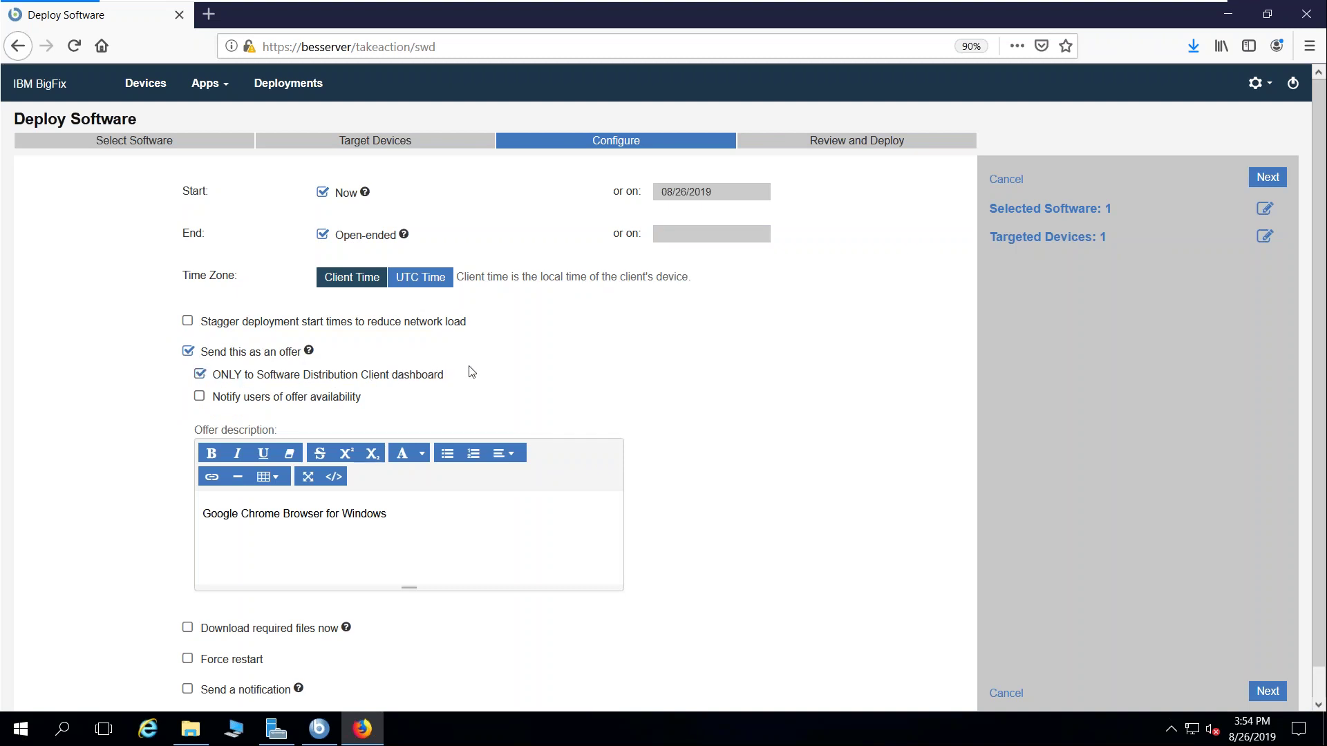
left_click(200, 397)
scroll(164, 422, "down", 1)
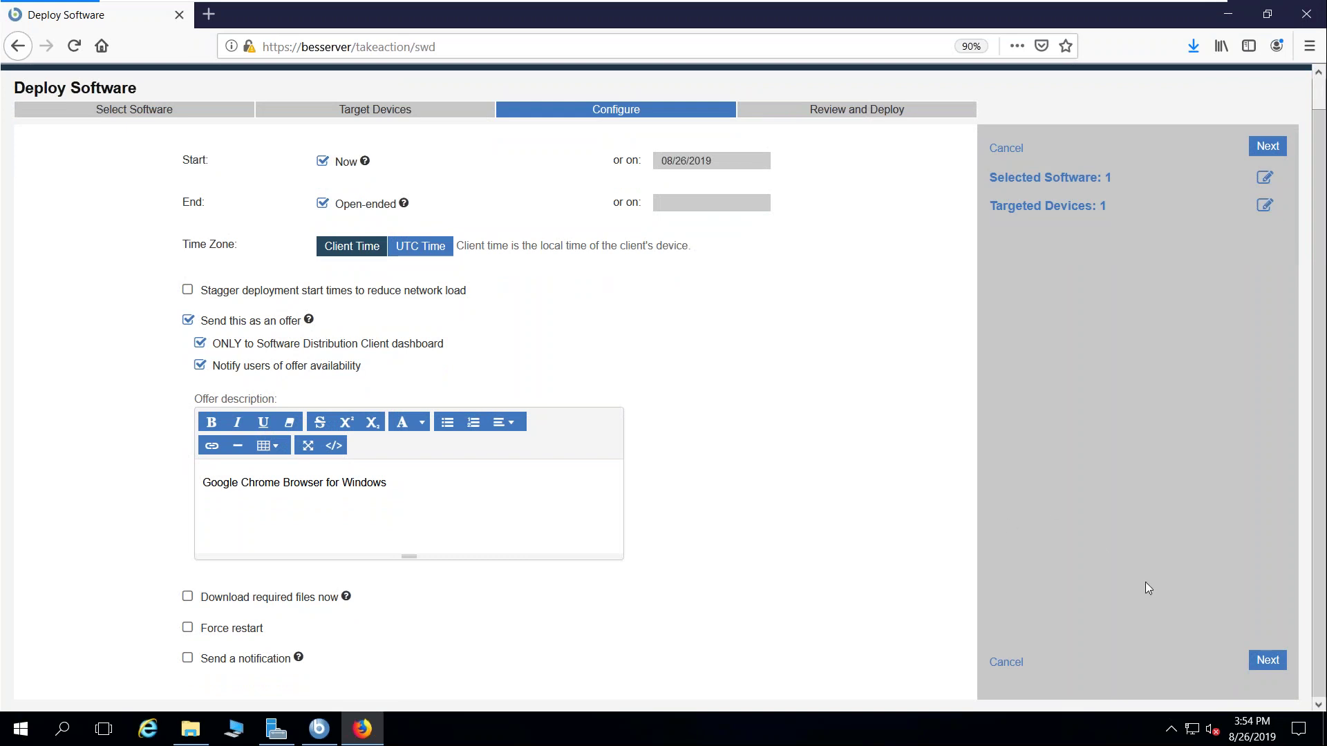
left_click(1267, 660)
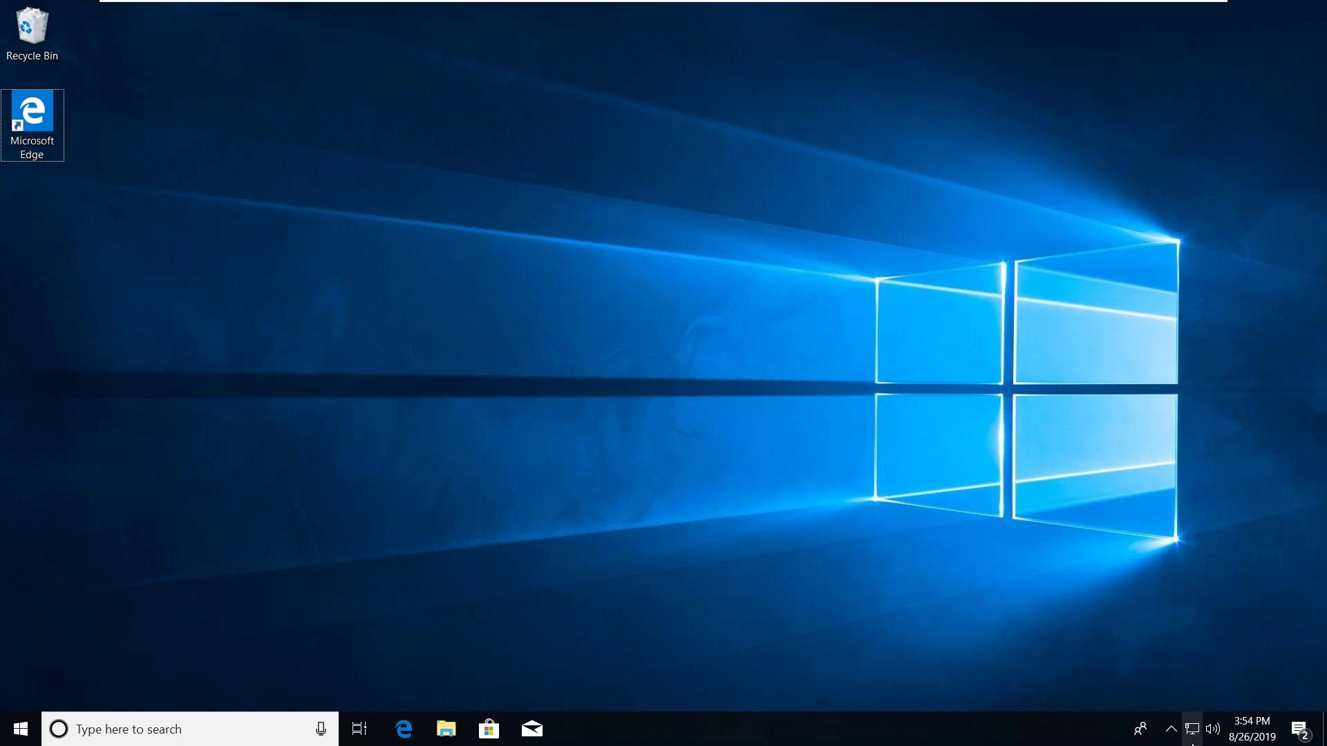
Step: From the tray's Self-Service catalog, install the Google Chrome Install offer on the client
left_click(1170, 729)
left_click(1145, 627)
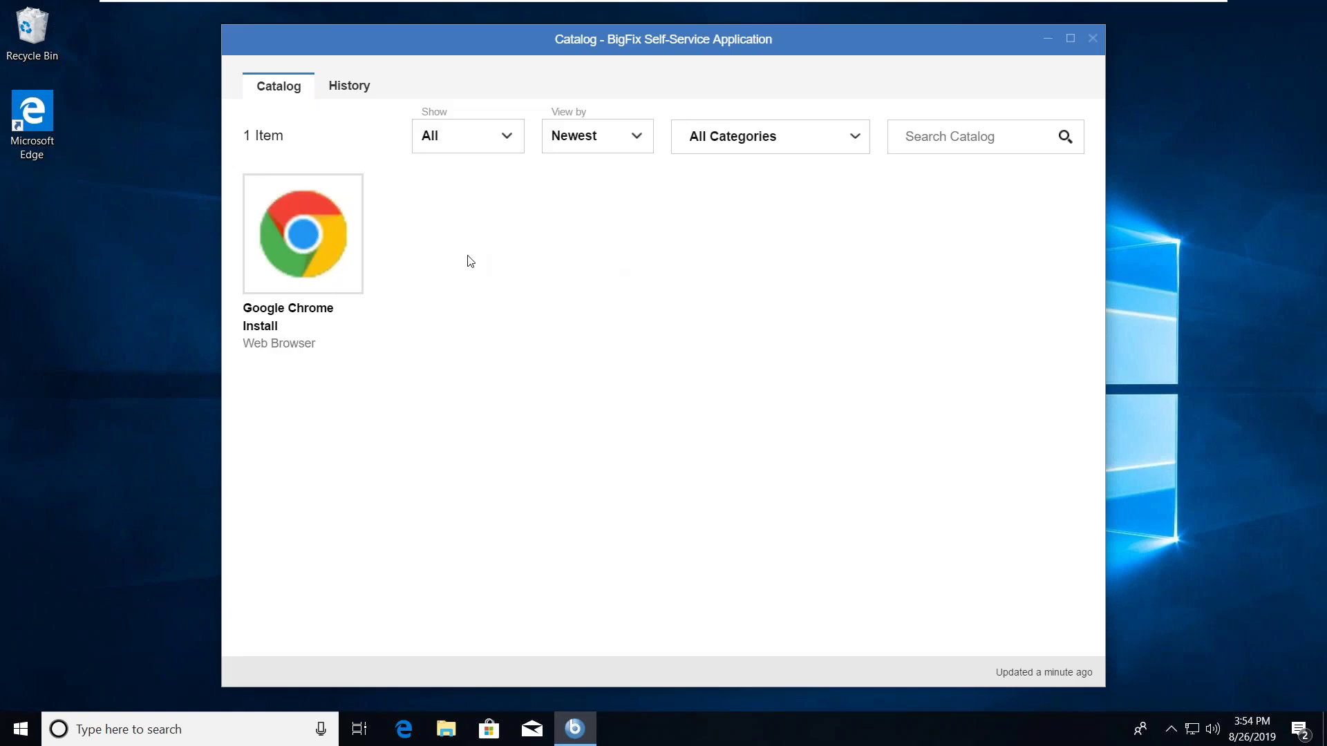
left_click(315, 249)
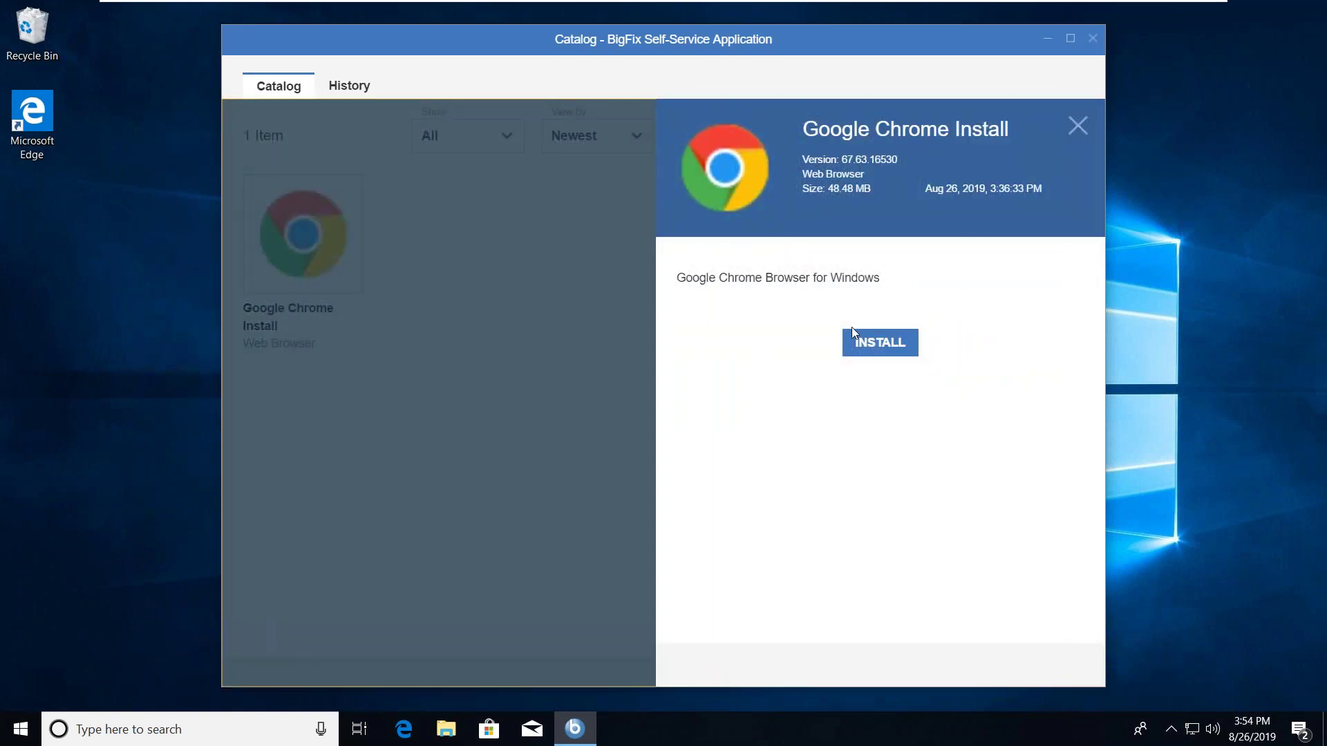
left_click(870, 343)
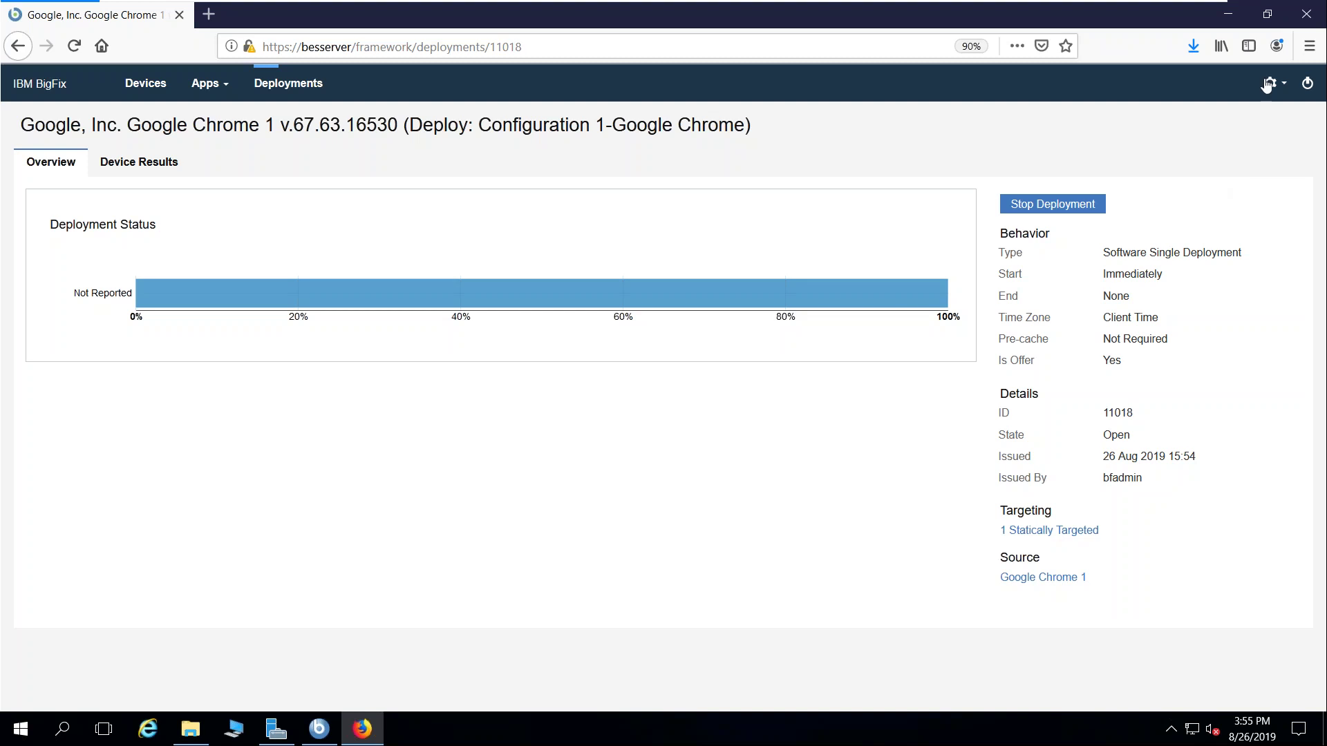
Step: Open the Self-Service Application configuration page from the WebUI settings gear
left_click(1283, 86)
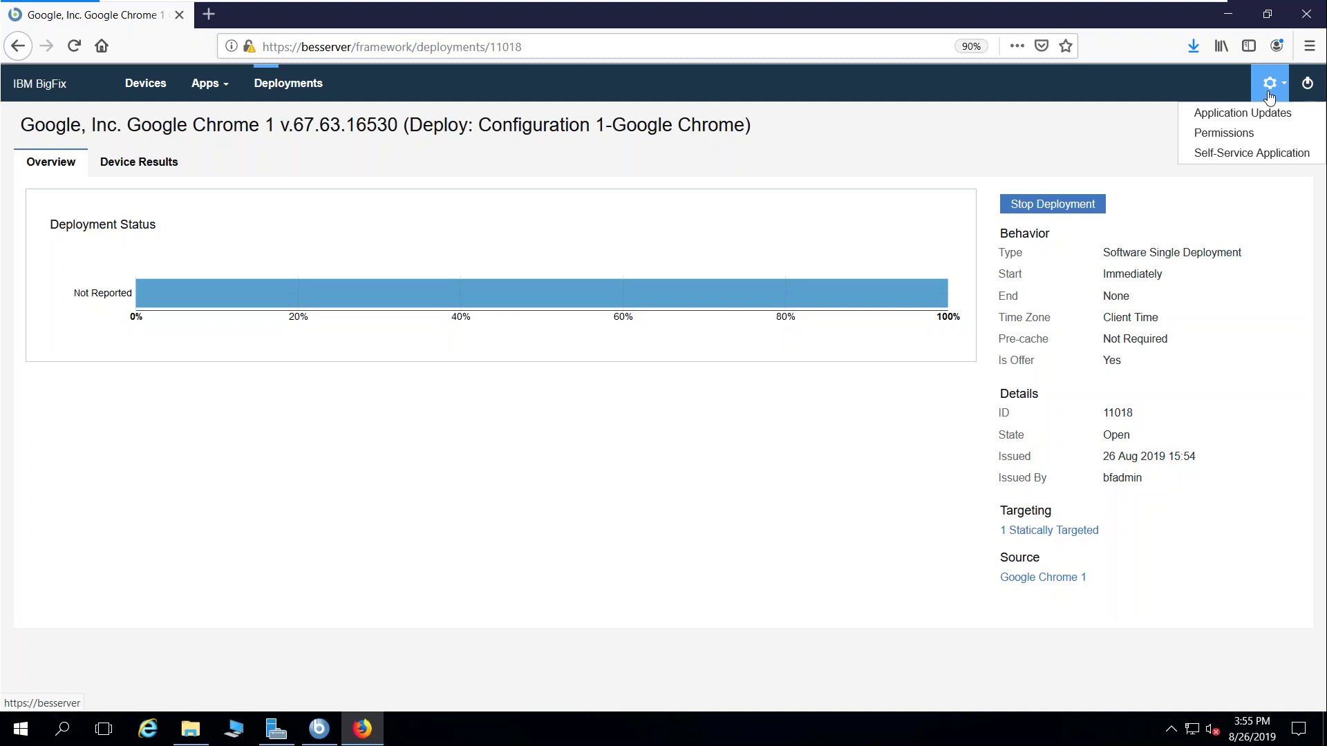
left_click(1250, 154)
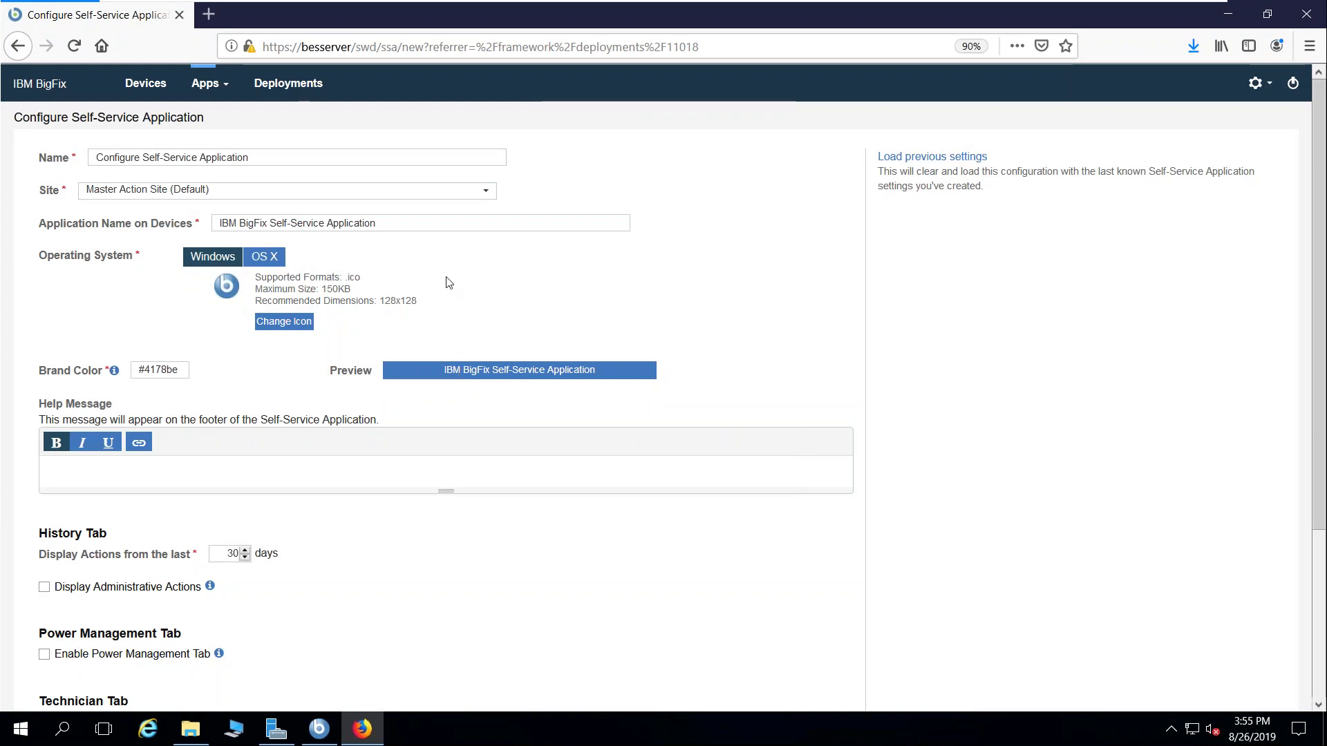
left_click(356, 216)
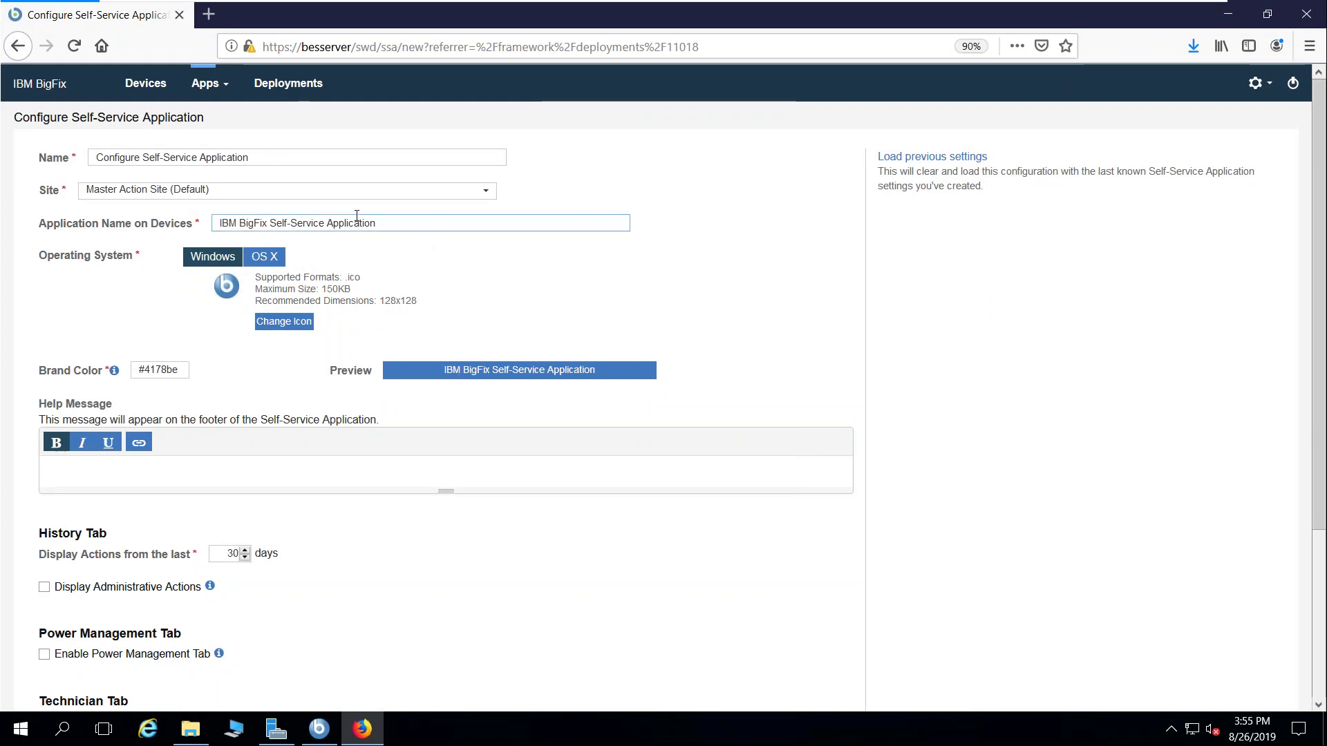
Step: Set Name 'Configuration one', application name 'My Company's Self-Service Application', help message 'Hello World!!!'
triple_click(258, 157)
type("Conf")
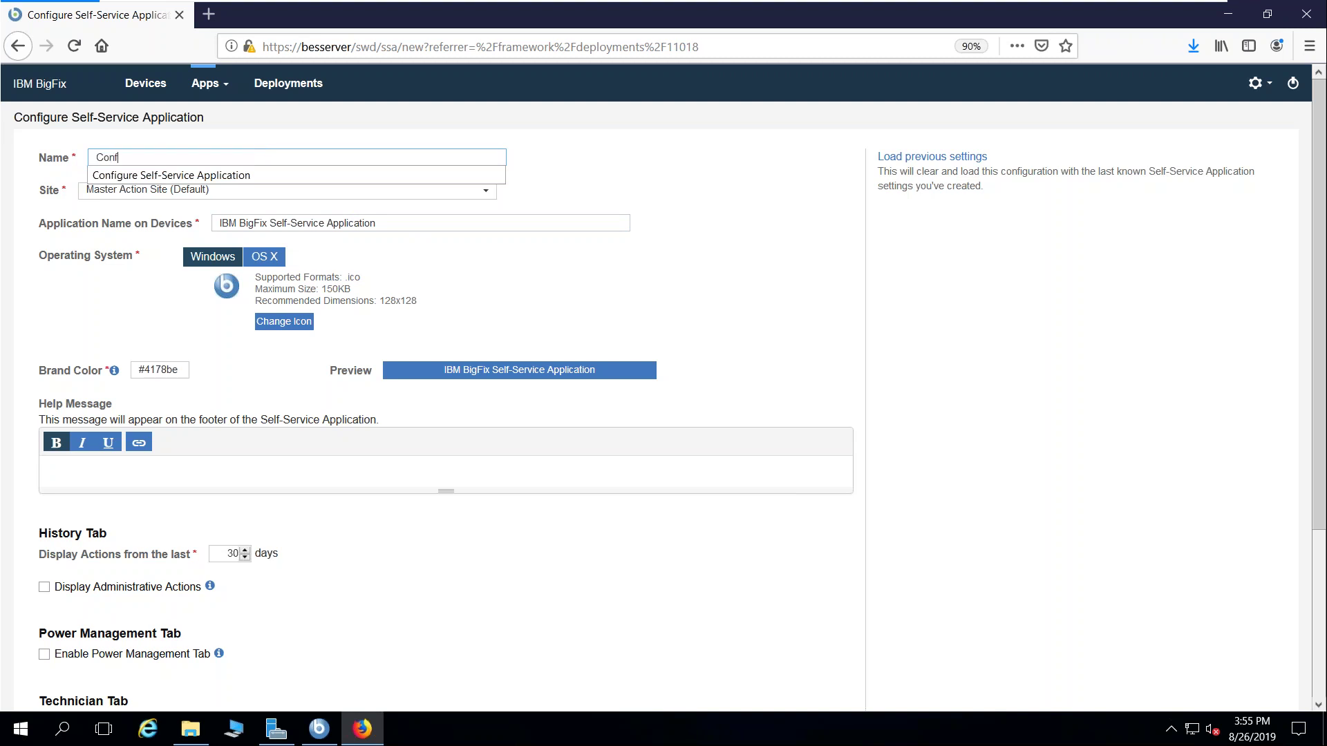
type("iguration")
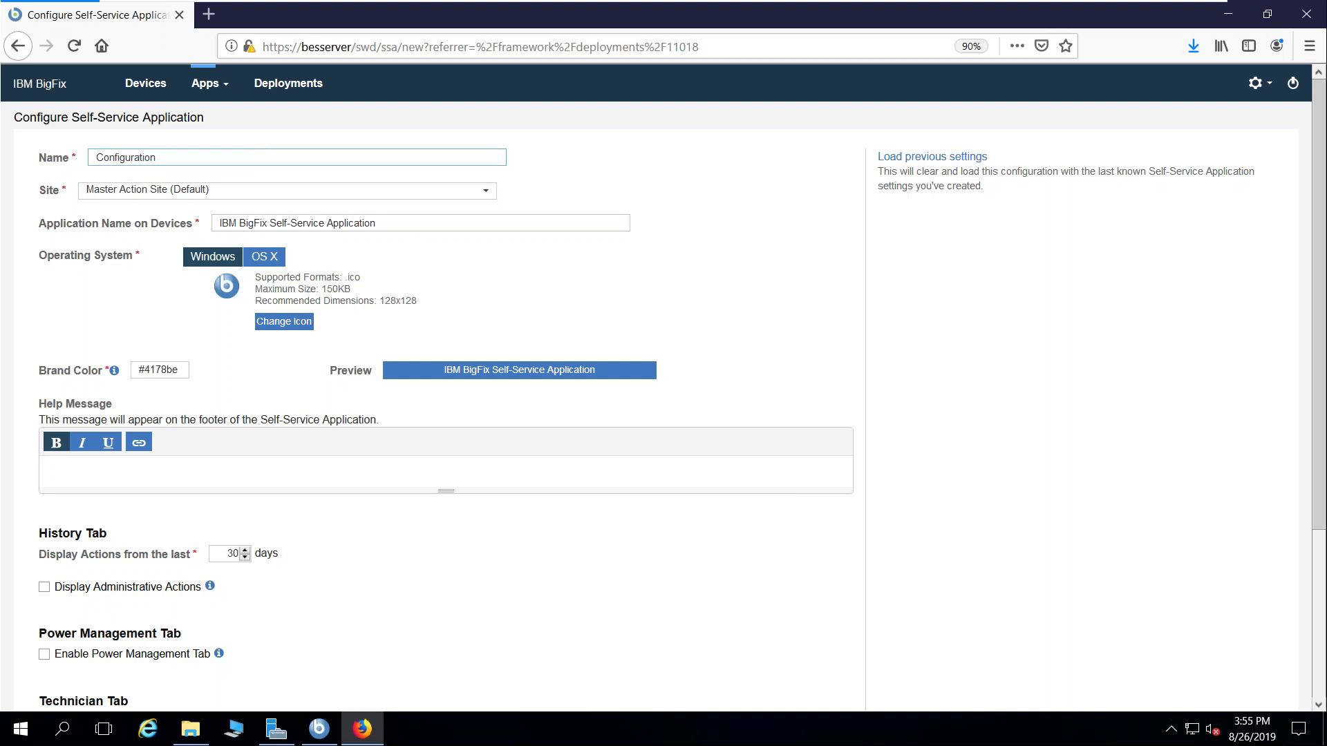
type(" one")
left_click(249, 221)
left_click_drag(266, 222, 219, 223)
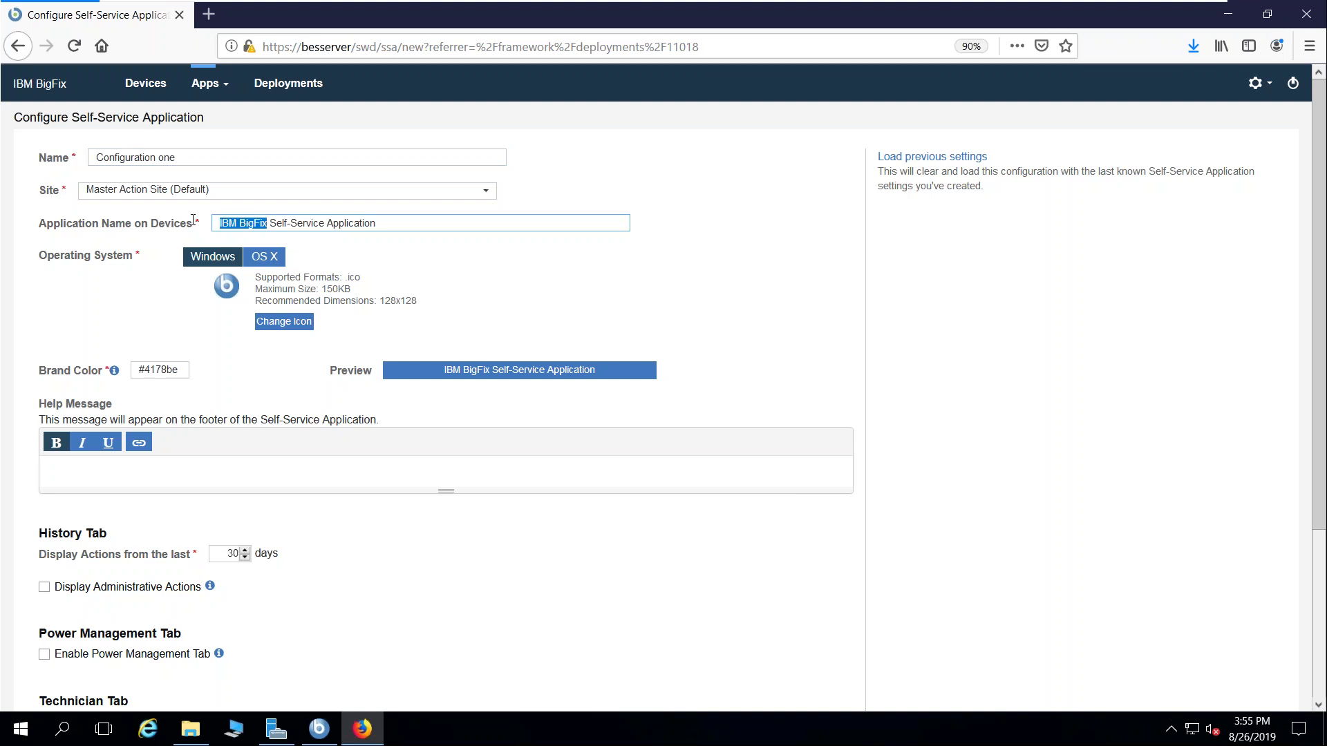
type("My Company's")
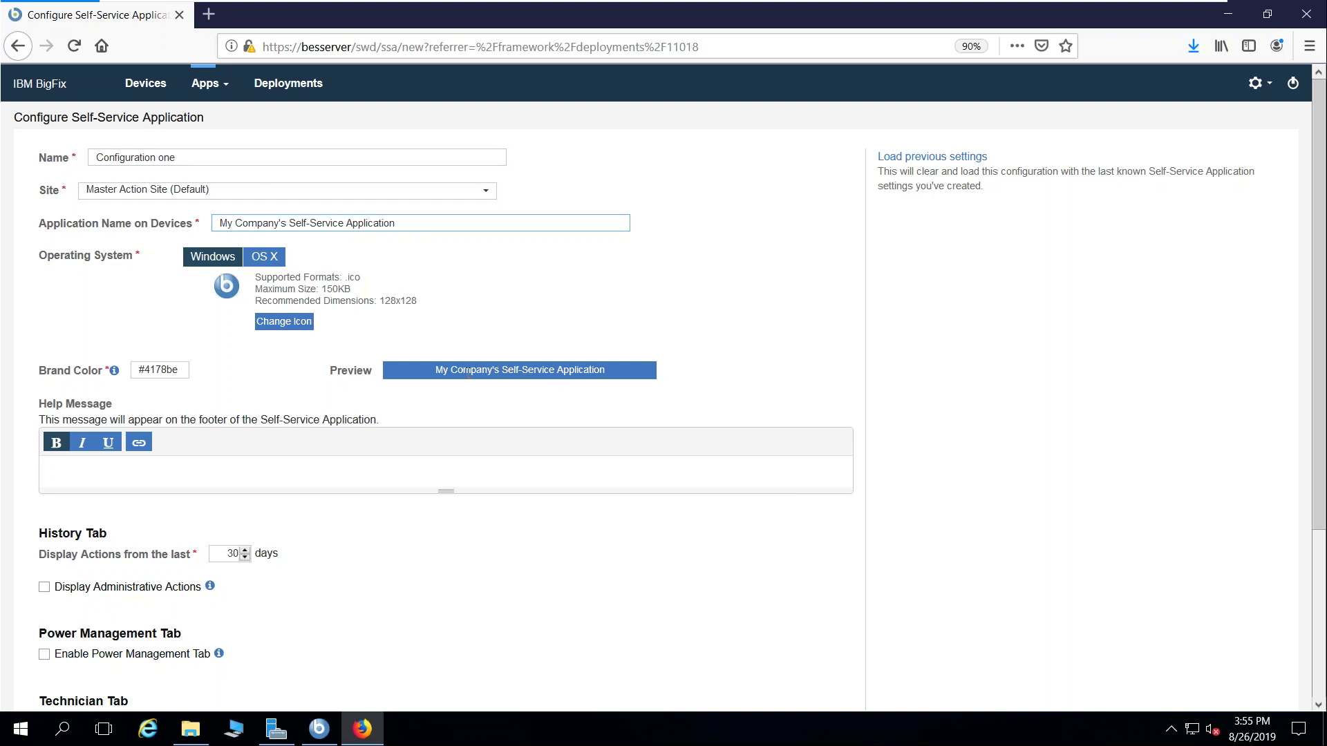
left_click(118, 467)
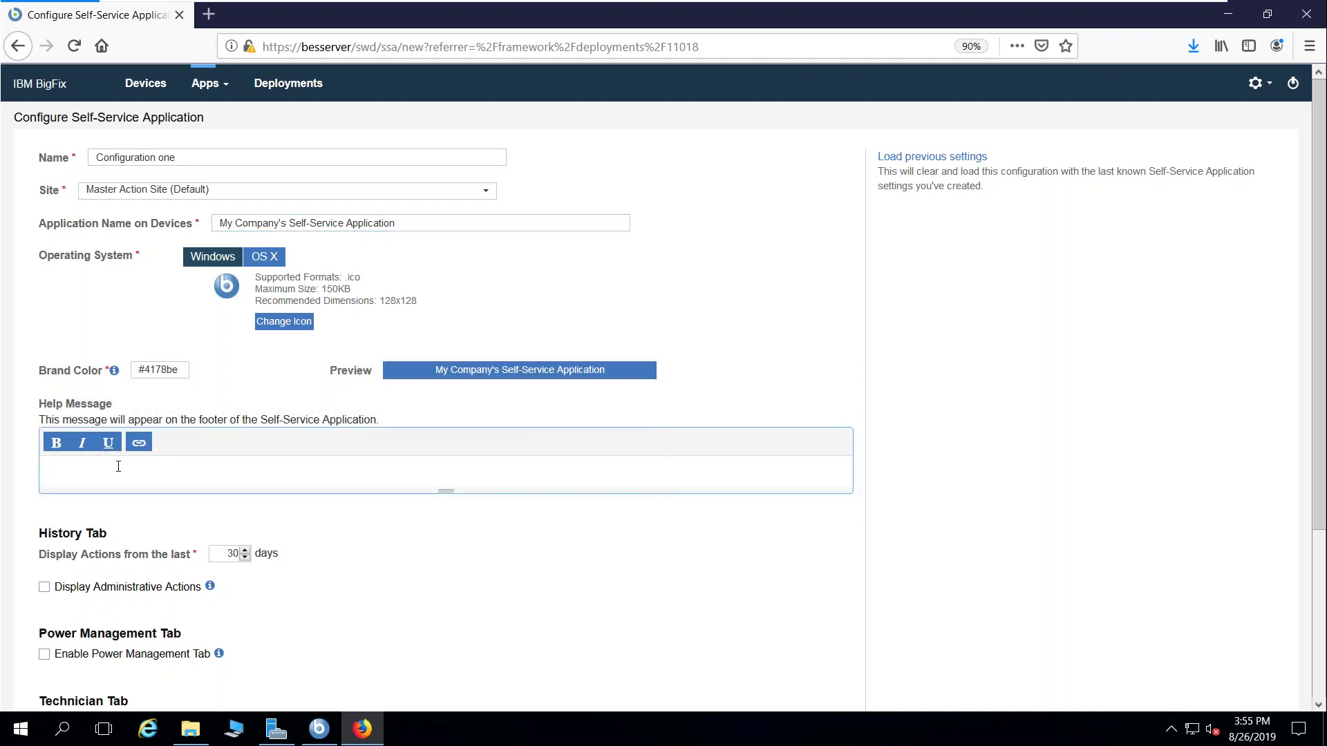
type("Hello World!!!")
Step: Change the Self-Service brand colour from blue to magenta #be41ad
left_click(169, 369)
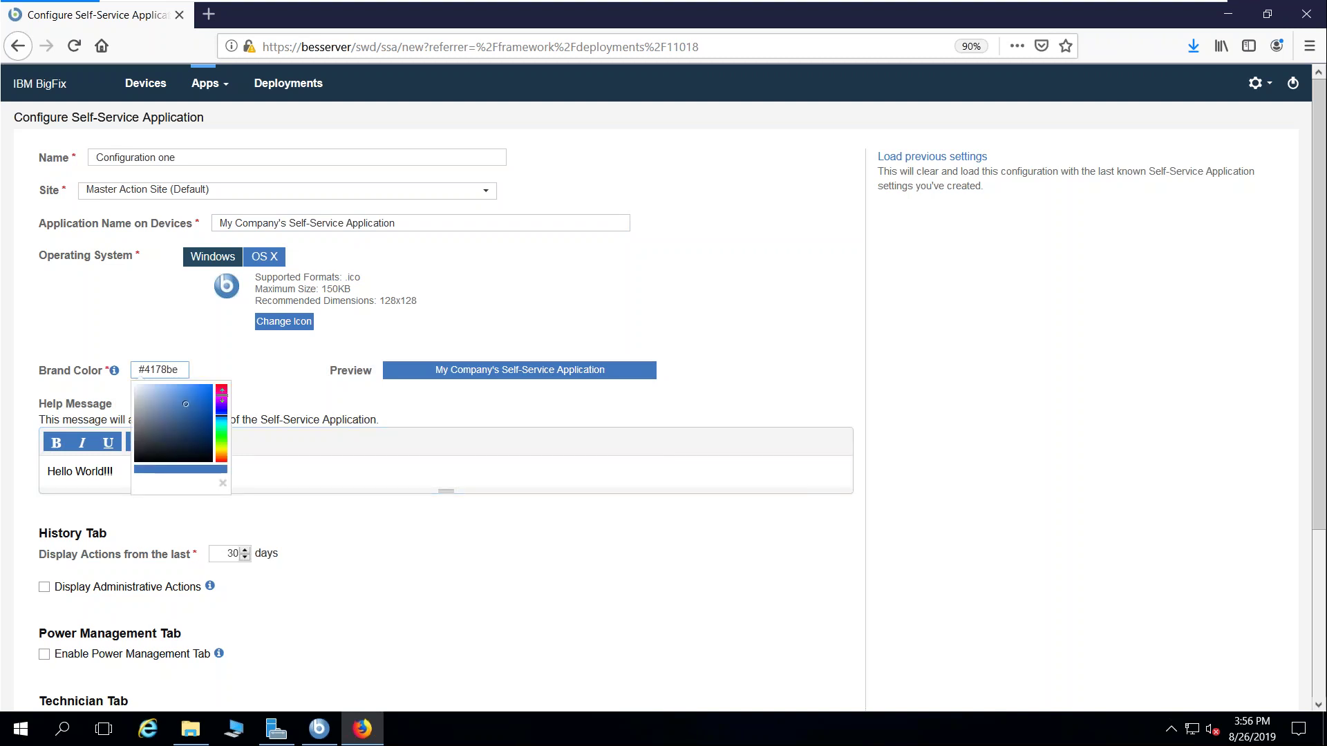
left_click_drag(222, 400, 222, 390)
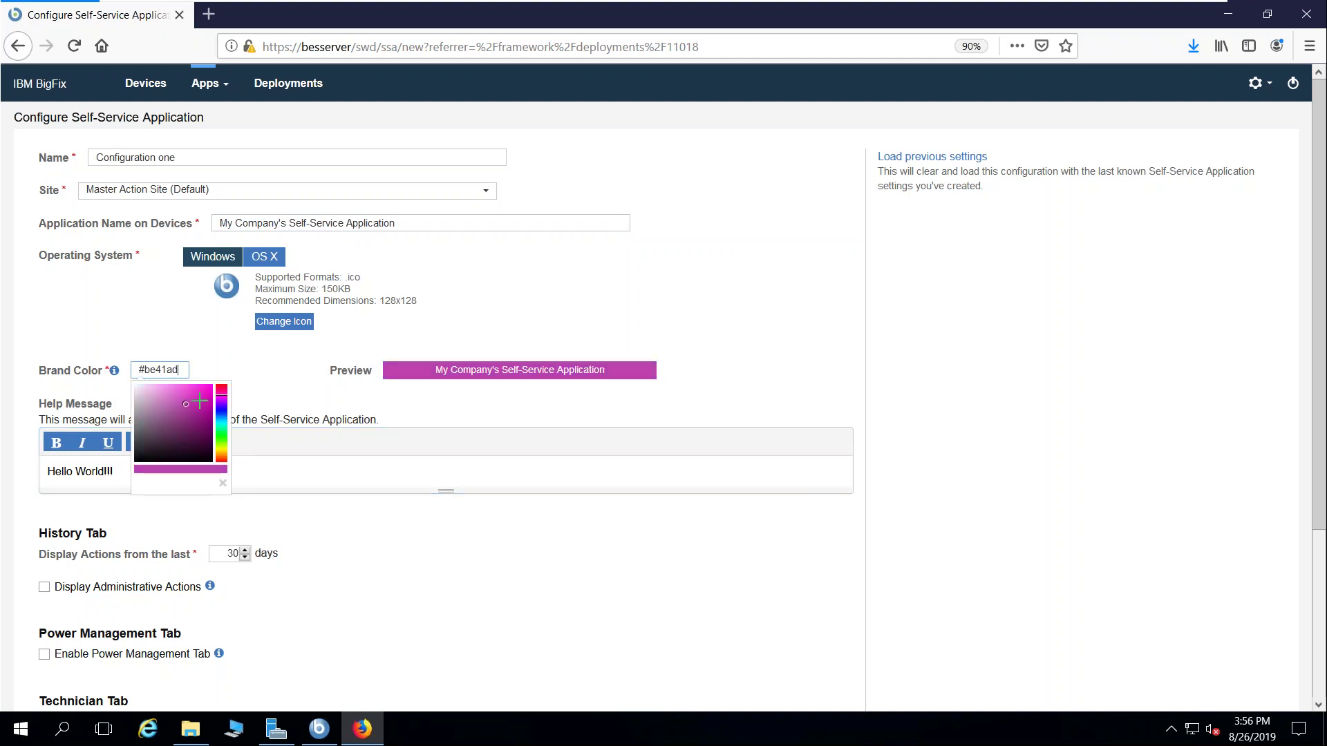
left_click(421, 404)
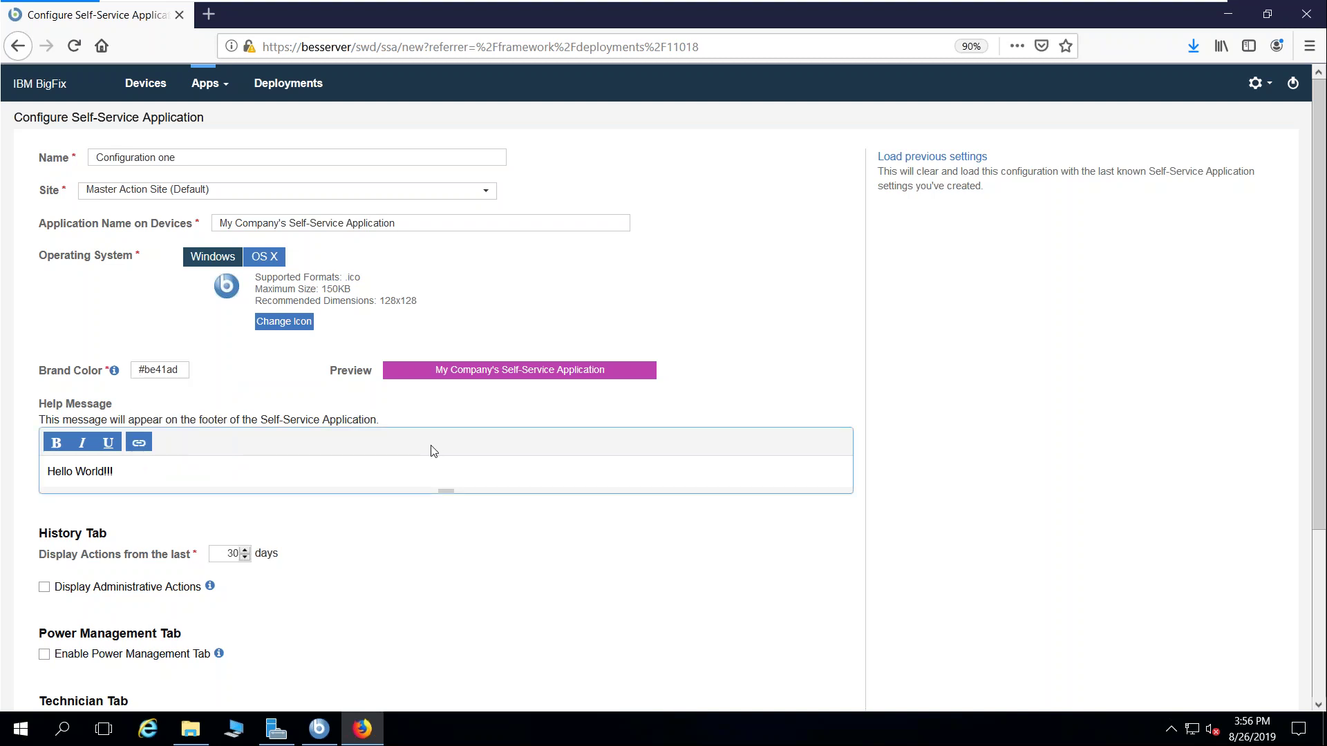
Step: Replace the default application icon with the red car from bug.ico
left_click(297, 322)
left_click(193, 123)
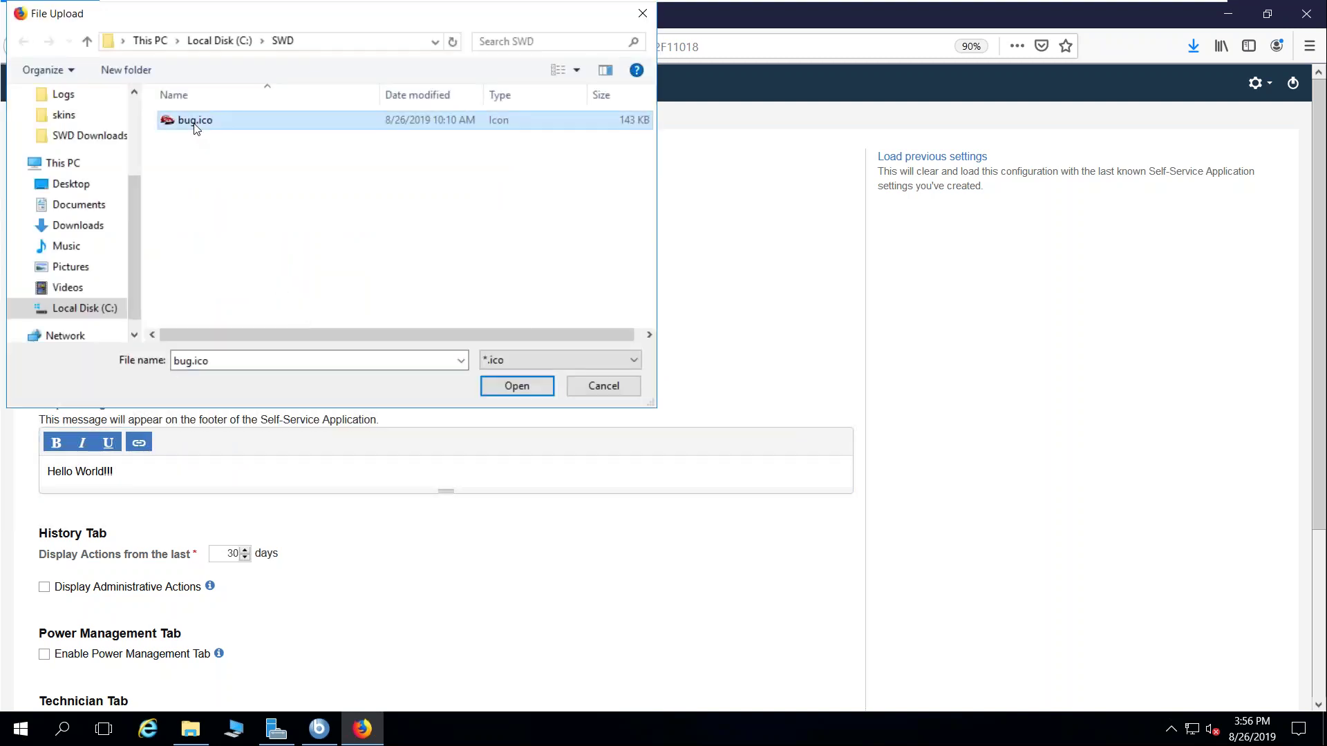
left_click(522, 384)
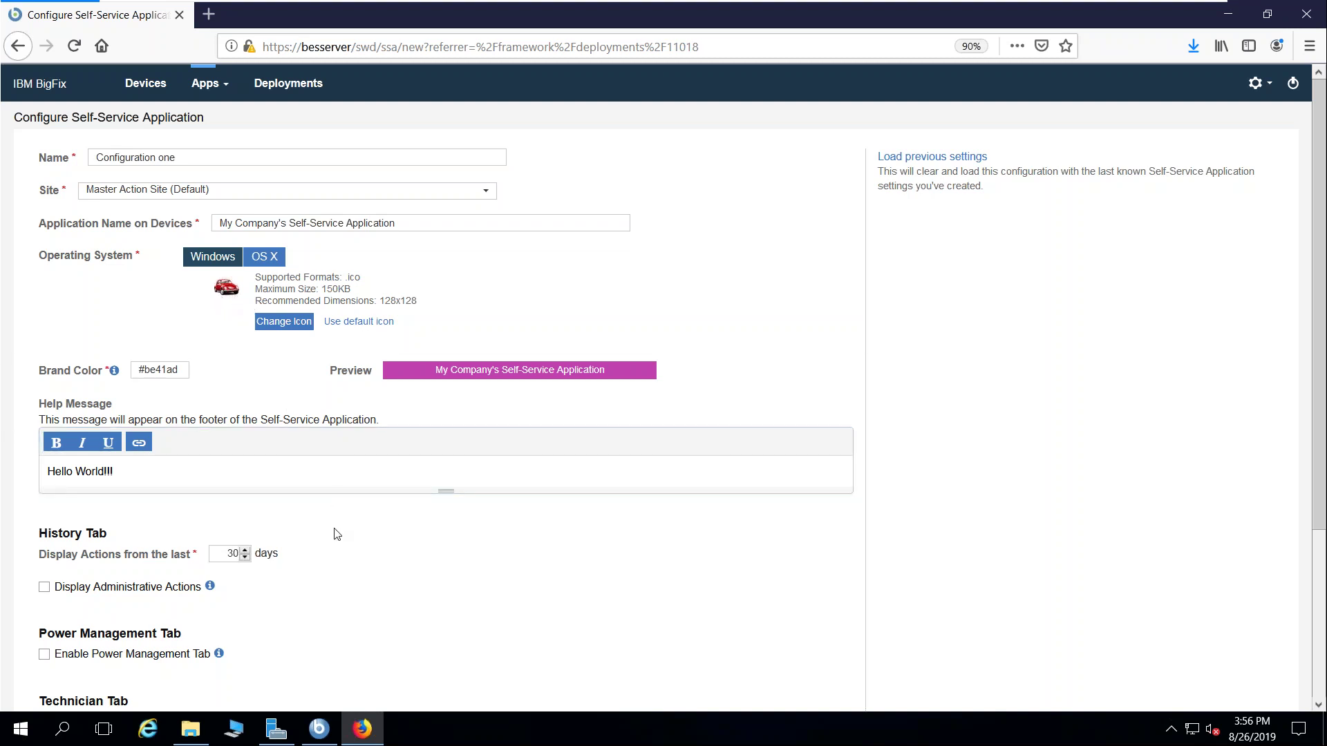
Step: Turn on Display Administrative Actions, Enable Power Management Tab and Enable Technician tab
scroll(335, 533, "down", 1)
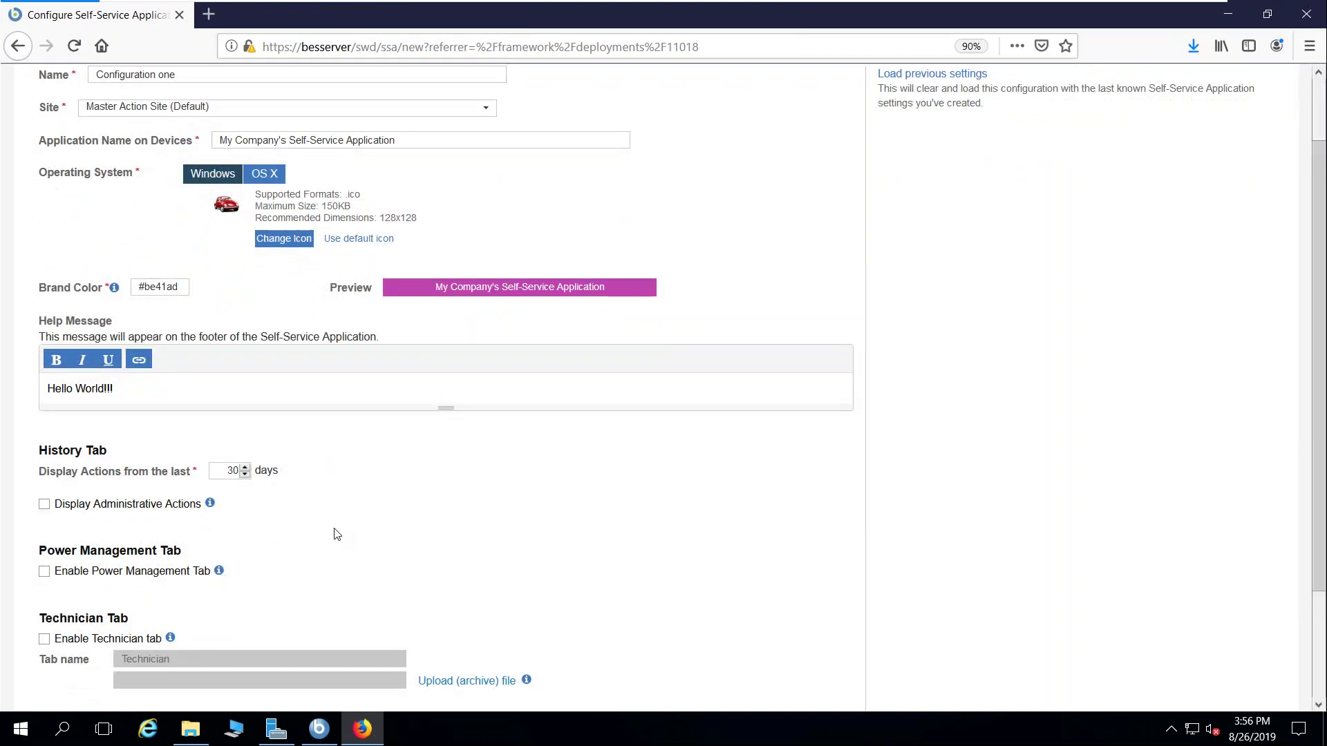
scroll(335, 533, "down", 2)
left_click(44, 362)
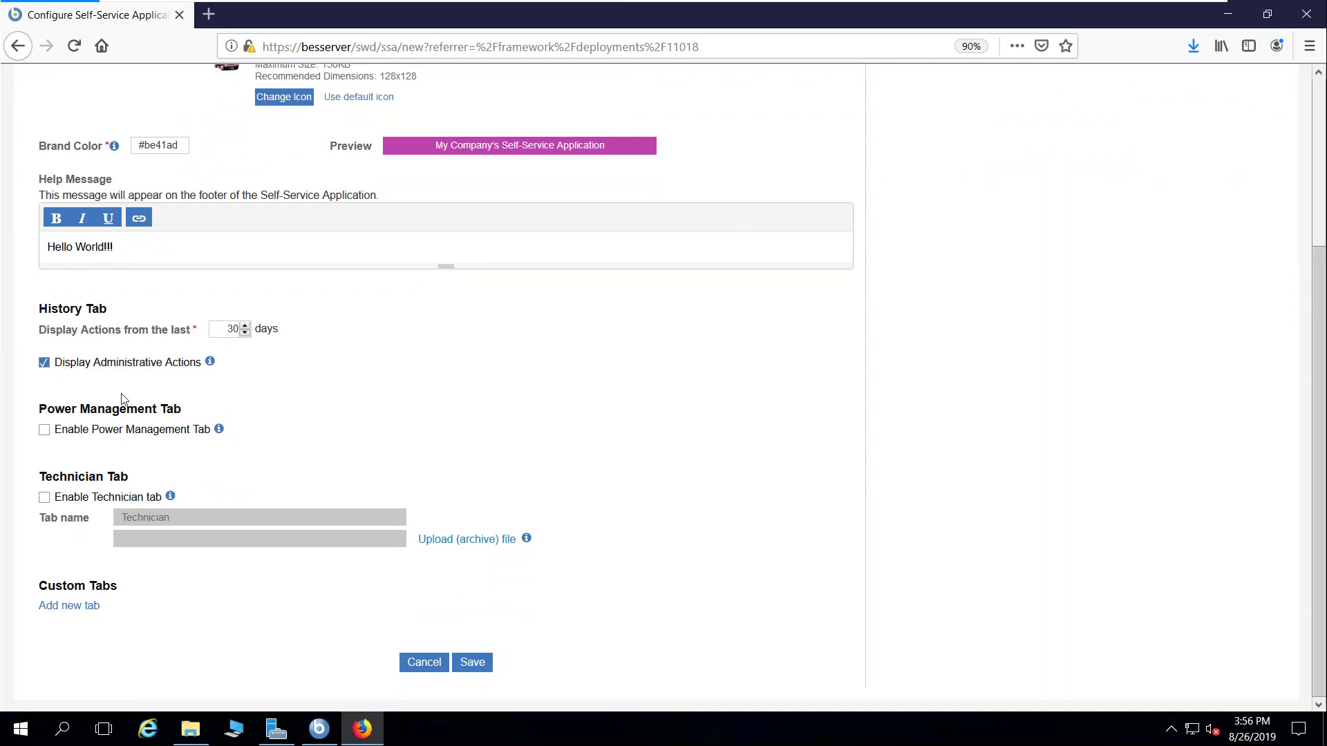
left_click(45, 430)
left_click(44, 498)
scroll(367, 449, "up", 4)
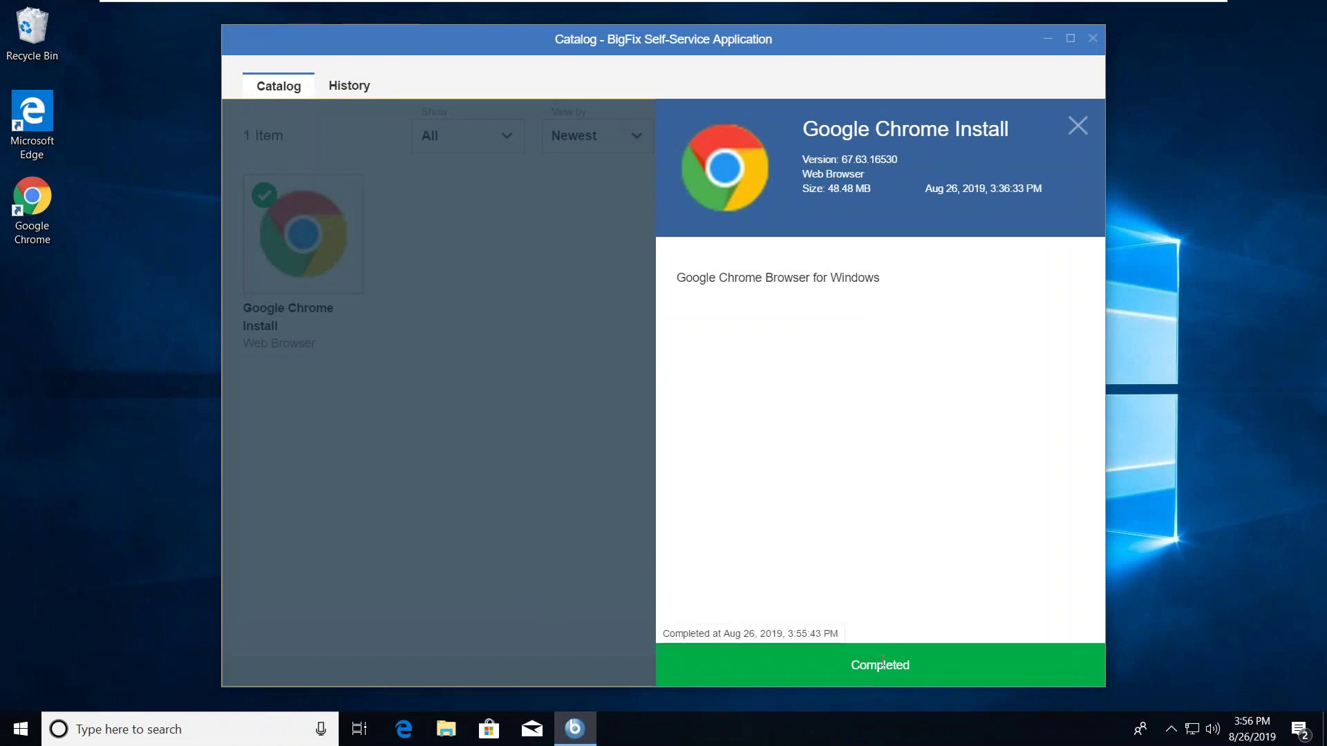
Step: Close the Self-Service Application catalog and launch the newly installed Google Chrome from the desktop
left_click(1092, 38)
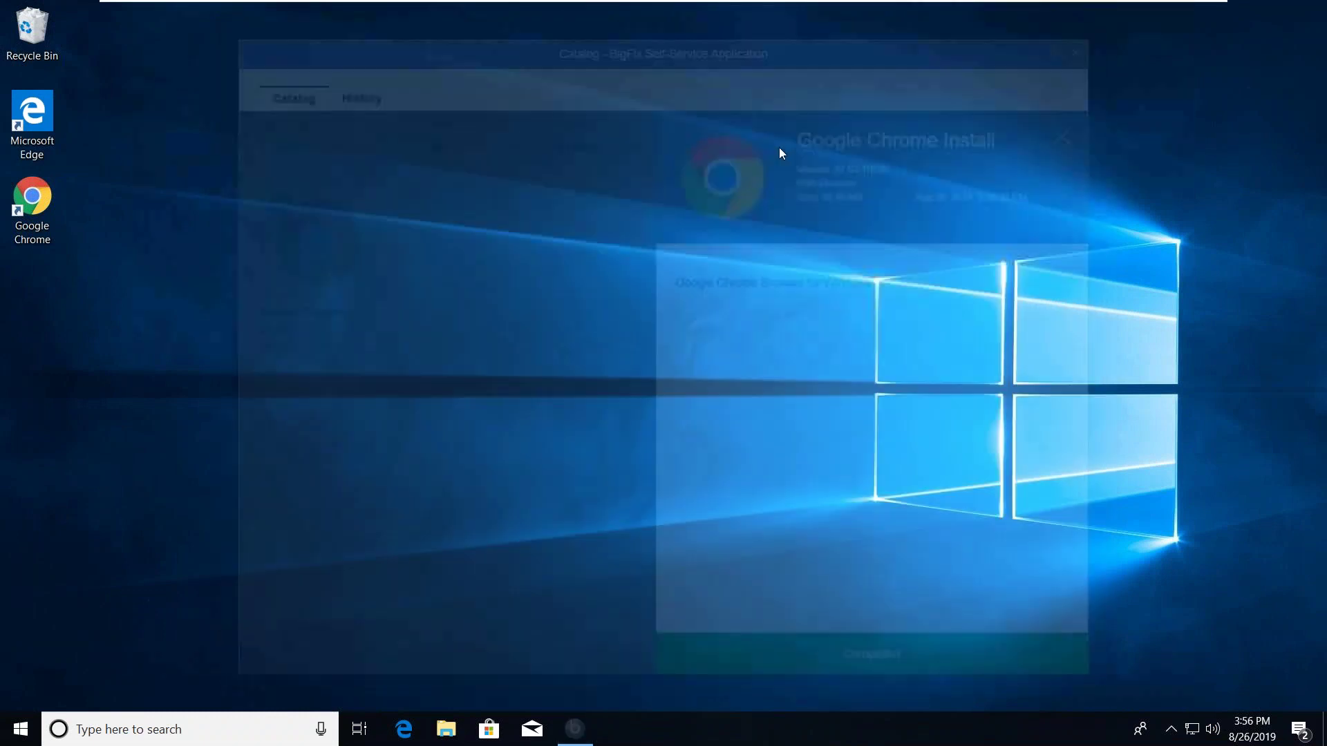
double_click(48, 197)
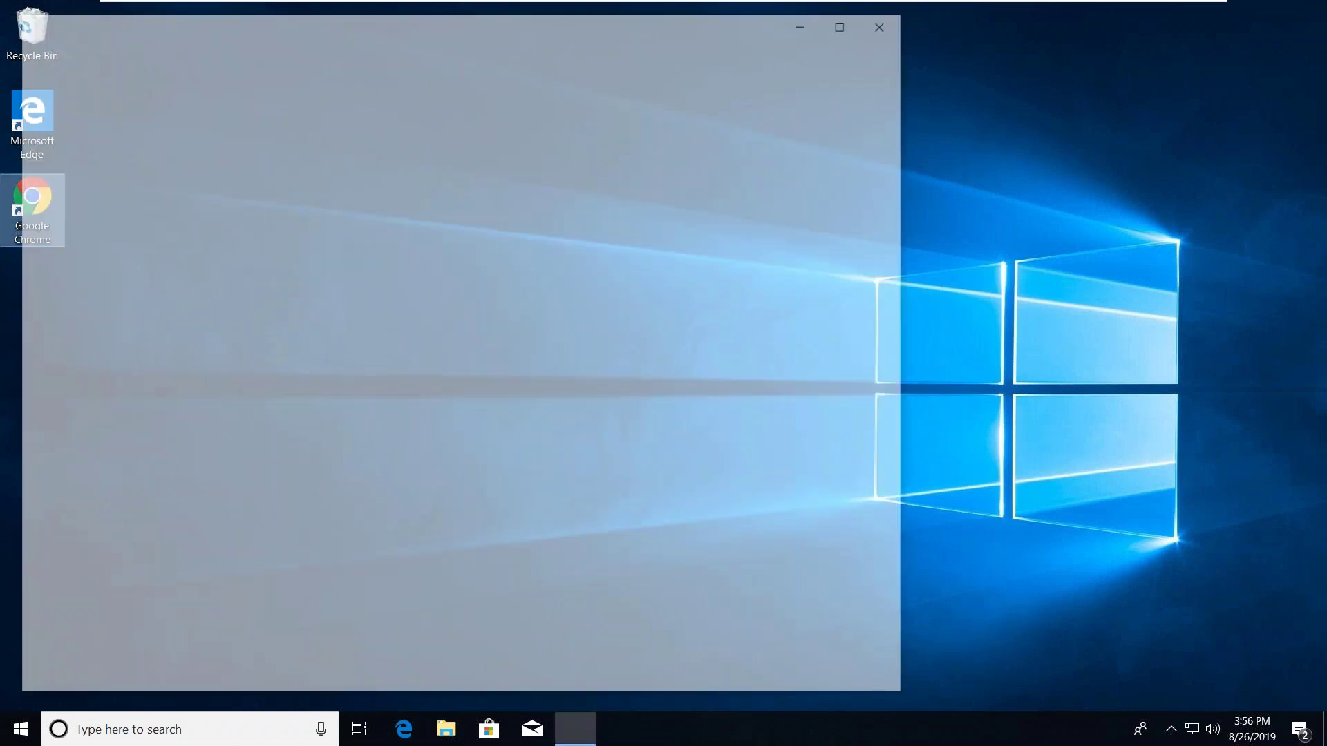